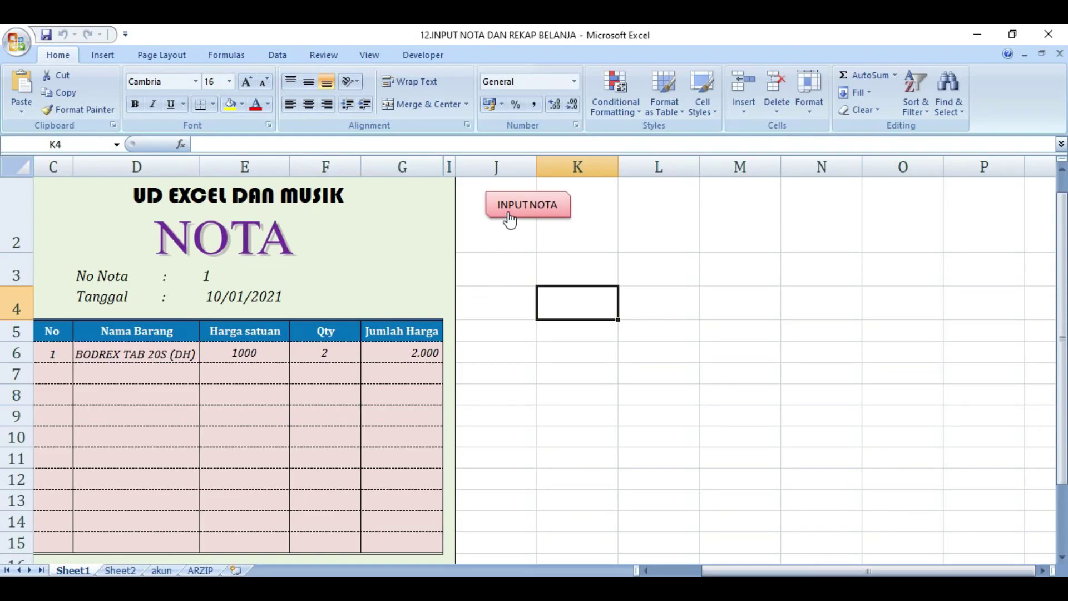
Open the INPUT NOTA form and clear it to a fresh, empty nota.
{"action": "left_click", "coordinate": [535, 216]}
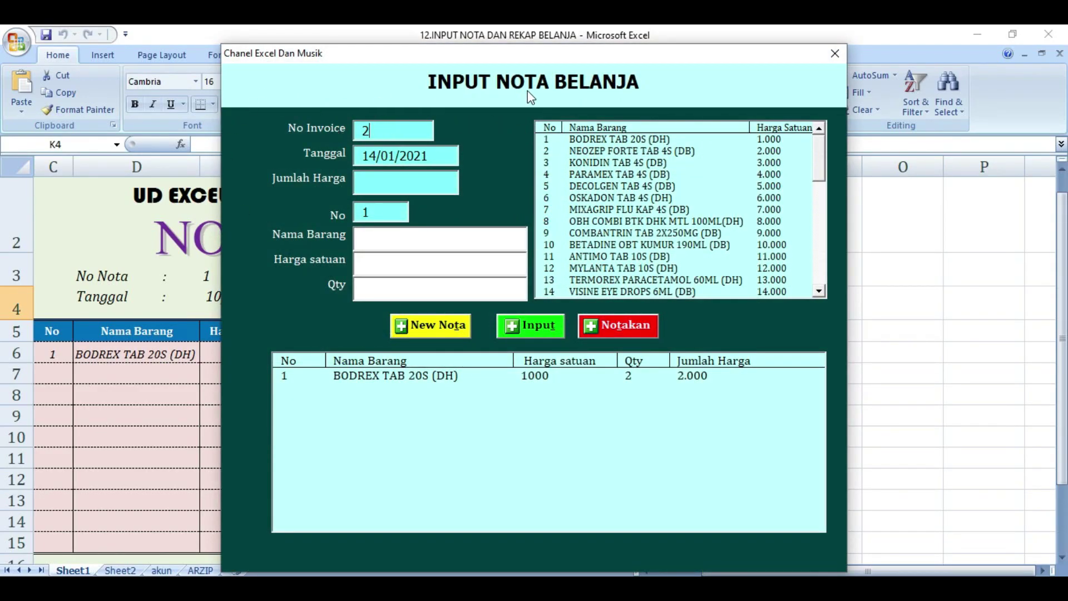
{"action": "left_click", "coordinate": [422, 324]}
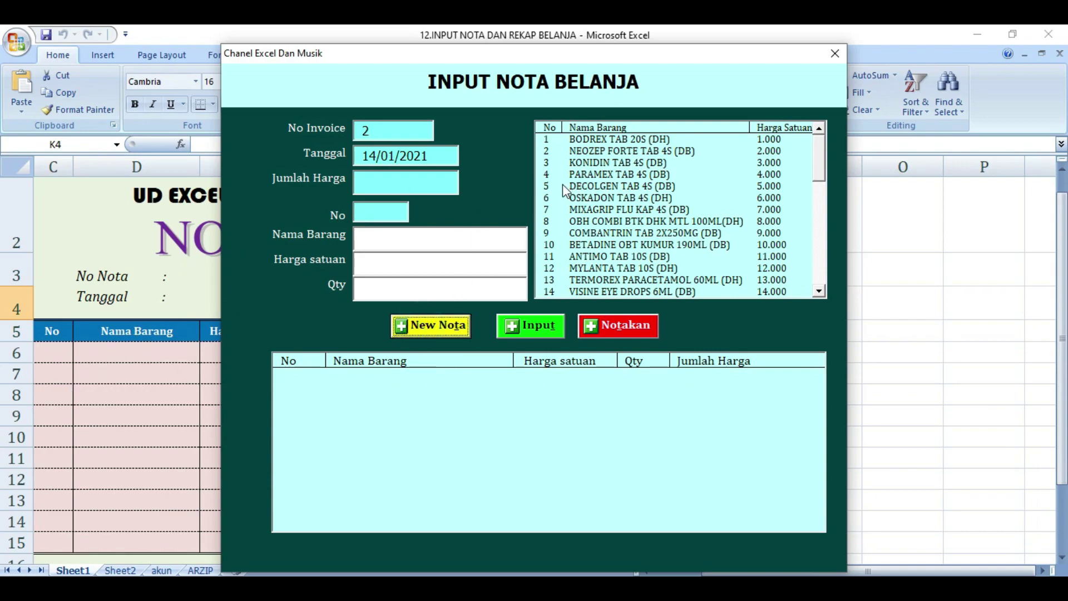
{"action": "left_click", "coordinate": [592, 138]}
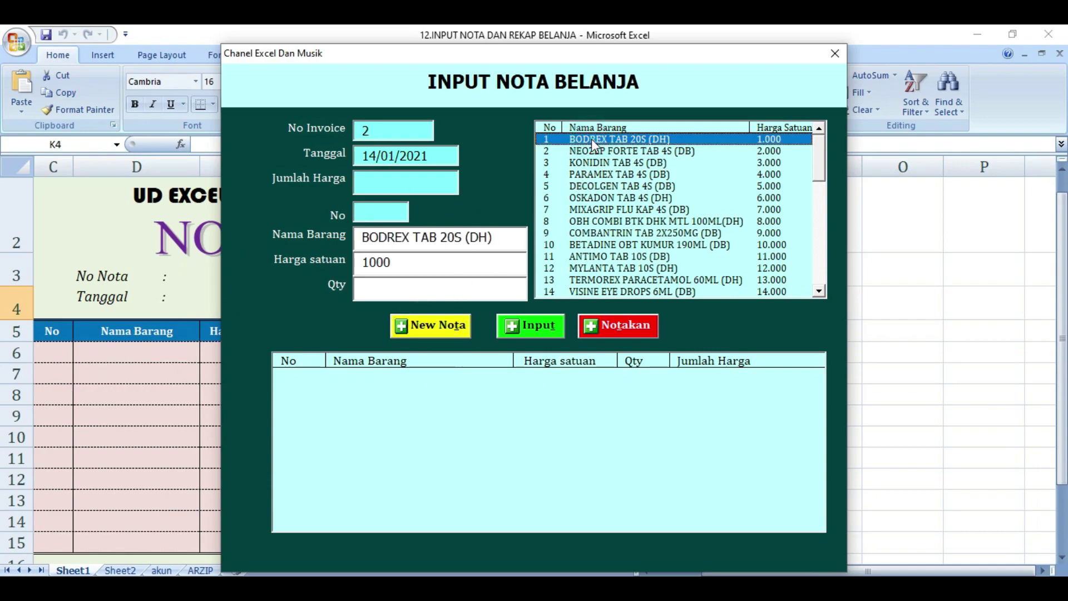
{"action": "left_click", "coordinate": [533, 327]}
{"action": "left_click", "coordinate": [621, 198]}
{"action": "left_click", "coordinate": [436, 326]}
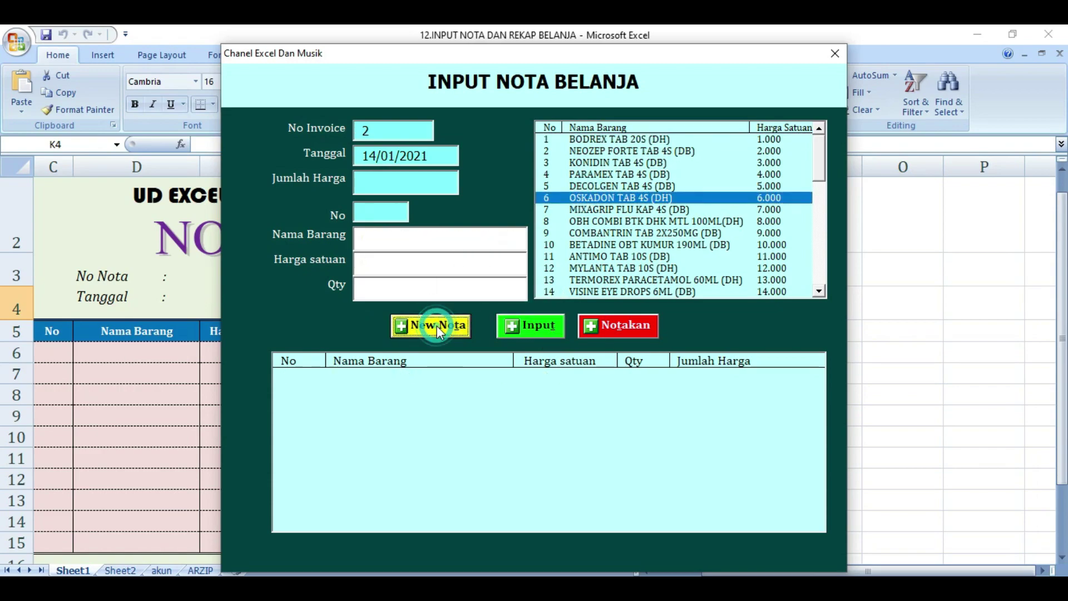
Add BODREX TAB 20S (DH) with quantity 6 and PARAMEX TAB 4S (DB) with quantity 7.
{"action": "left_click", "coordinate": [580, 140]}
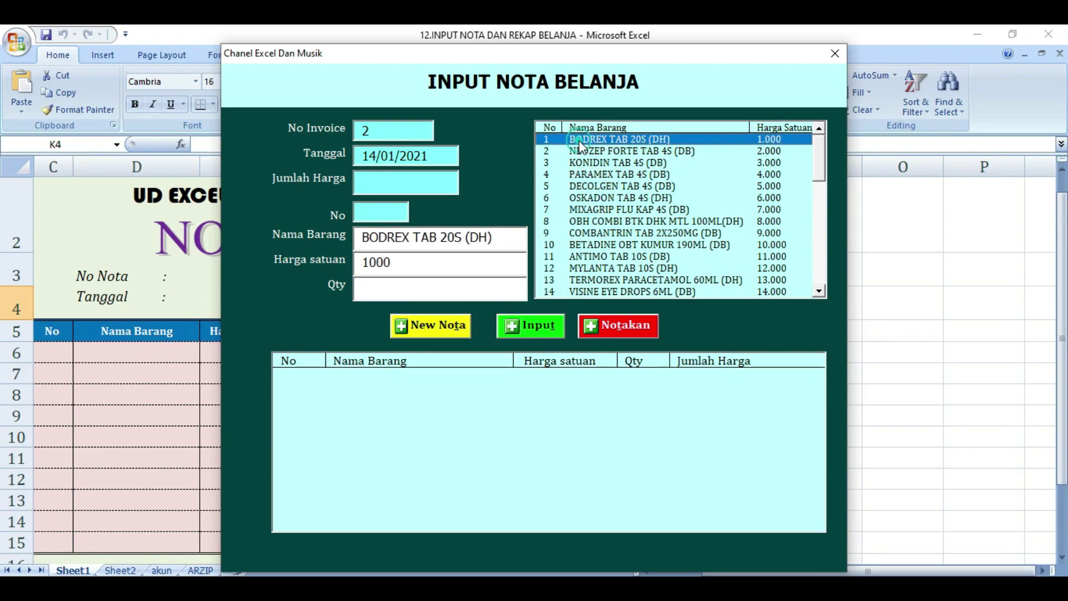
{"action": "left_click", "coordinate": [409, 287]}
{"action": "type", "text": "6"}
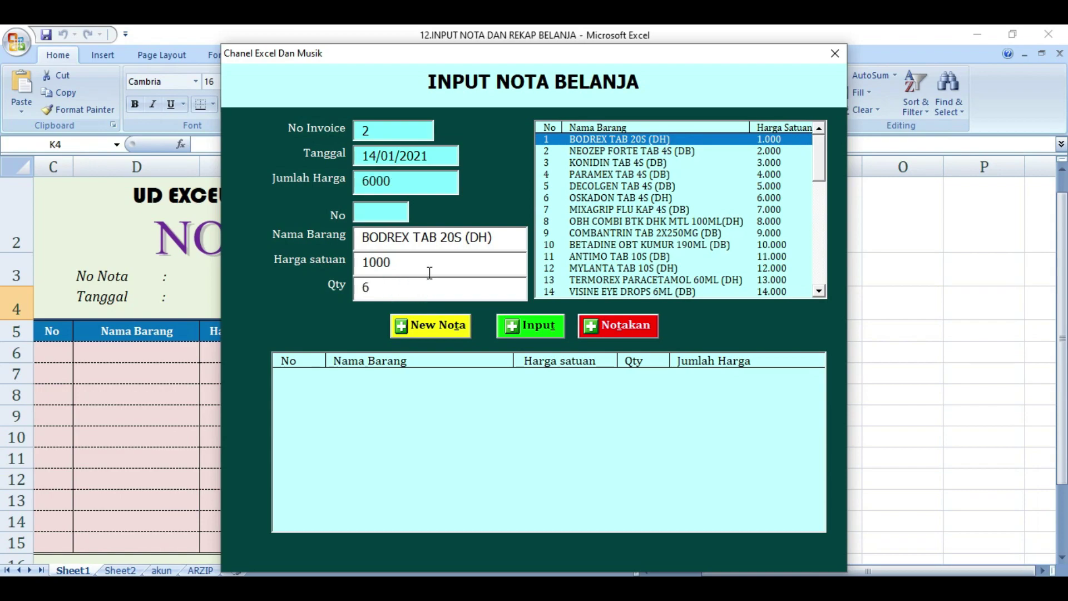
{"action": "left_click", "coordinate": [512, 321]}
{"action": "left_click", "coordinate": [584, 173]}
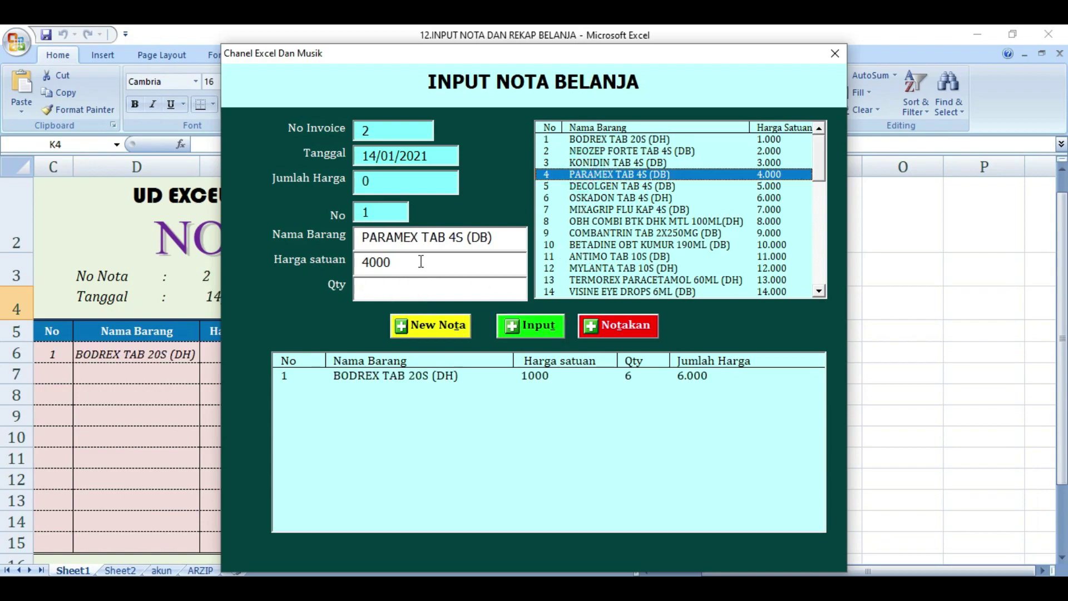
{"action": "left_click", "coordinate": [400, 286]}
{"action": "type", "text": "7"}
{"action": "left_click", "coordinate": [535, 325]}
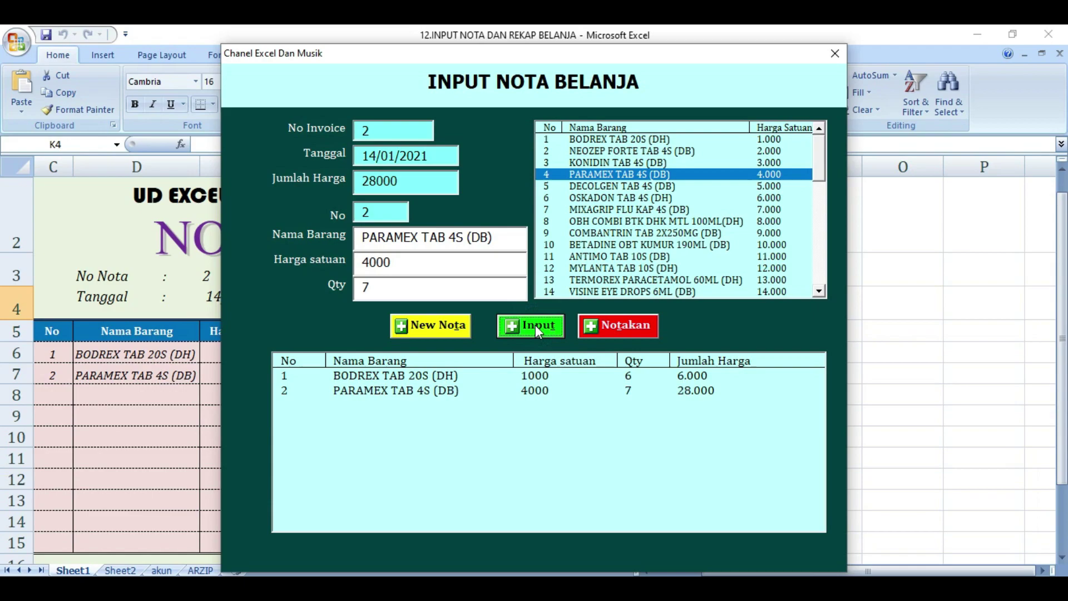
Add TERMOREX PARACETAMOL 60ML (DH) ×7, record the 125.000 nota, and close the form.
{"action": "left_click", "coordinate": [580, 280]}
{"action": "left_click", "coordinate": [437, 284]}
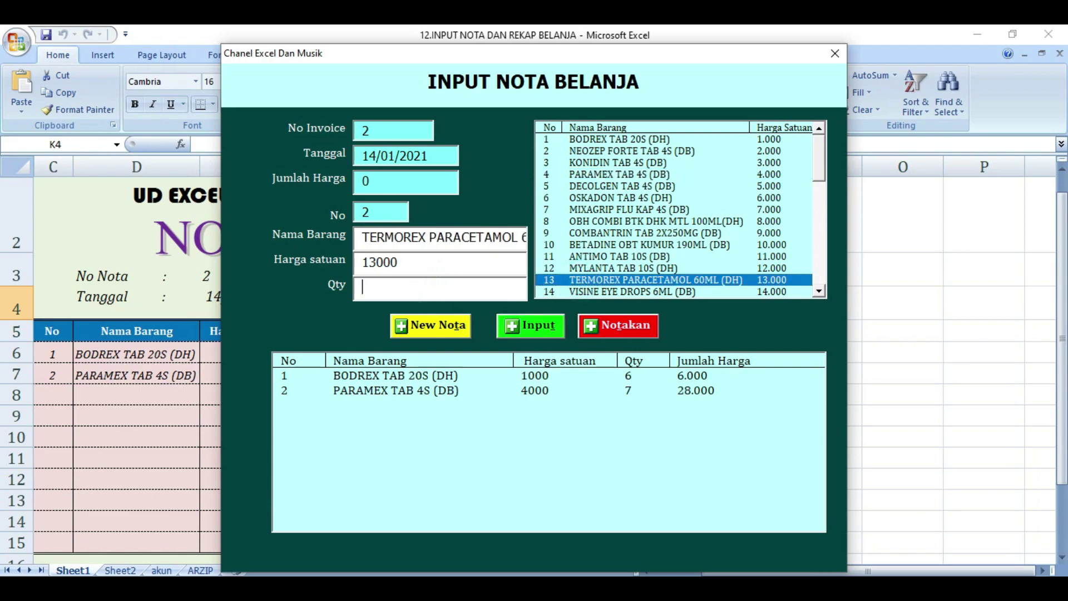
{"action": "type", "text": "7"}
{"action": "left_click", "coordinate": [516, 326]}
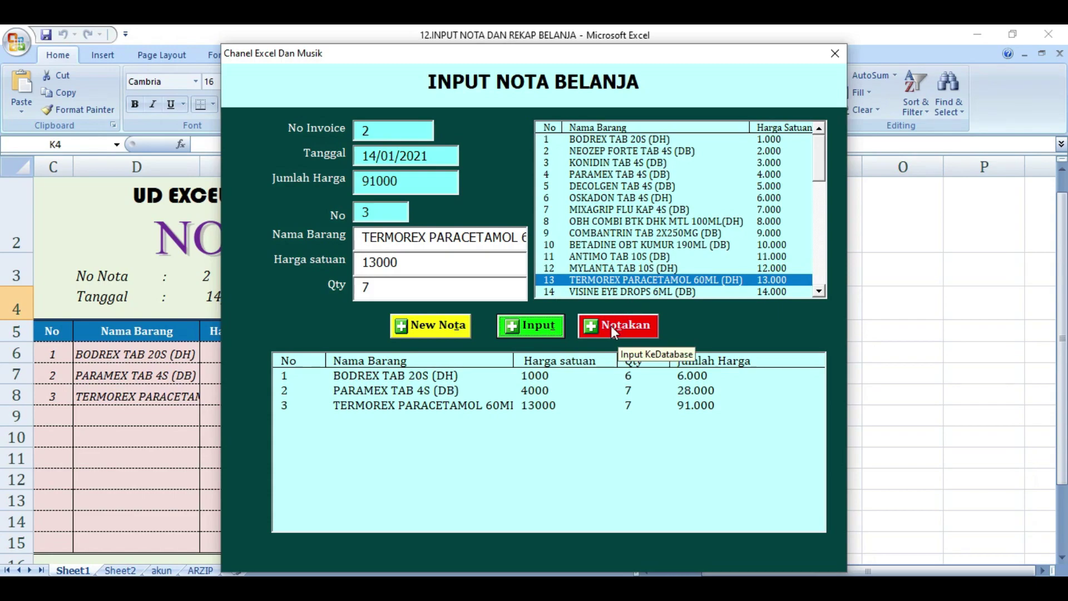
{"action": "left_click", "coordinate": [626, 332]}
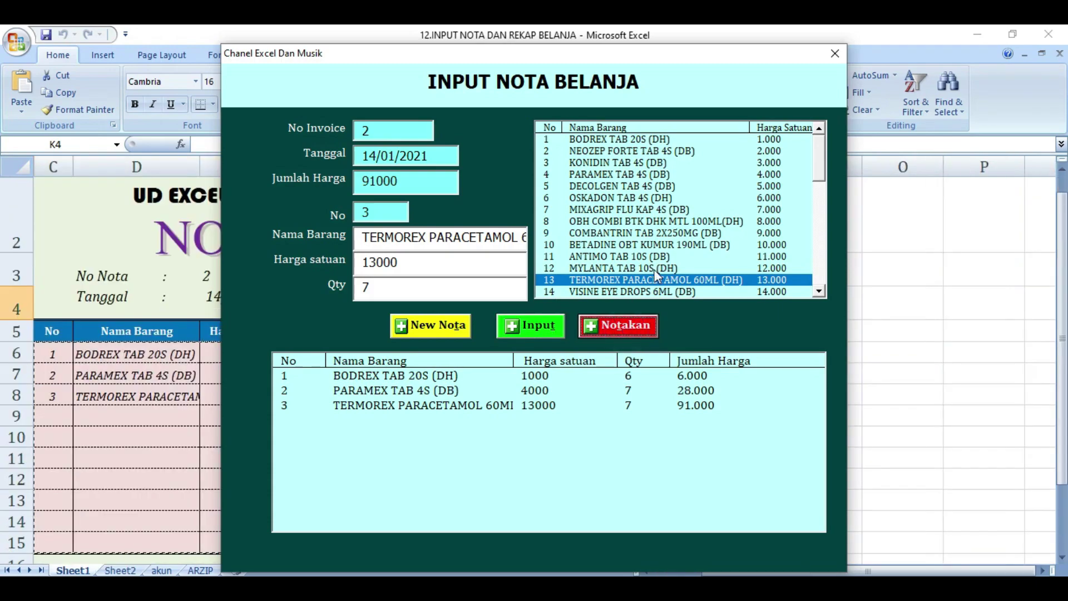
{"action": "left_click", "coordinate": [835, 54]}
{"action": "left_click", "coordinate": [533, 374]}
{"action": "scroll", "coordinate": [401, 420], "scroll_direction": "down", "scroll_amount": 1}
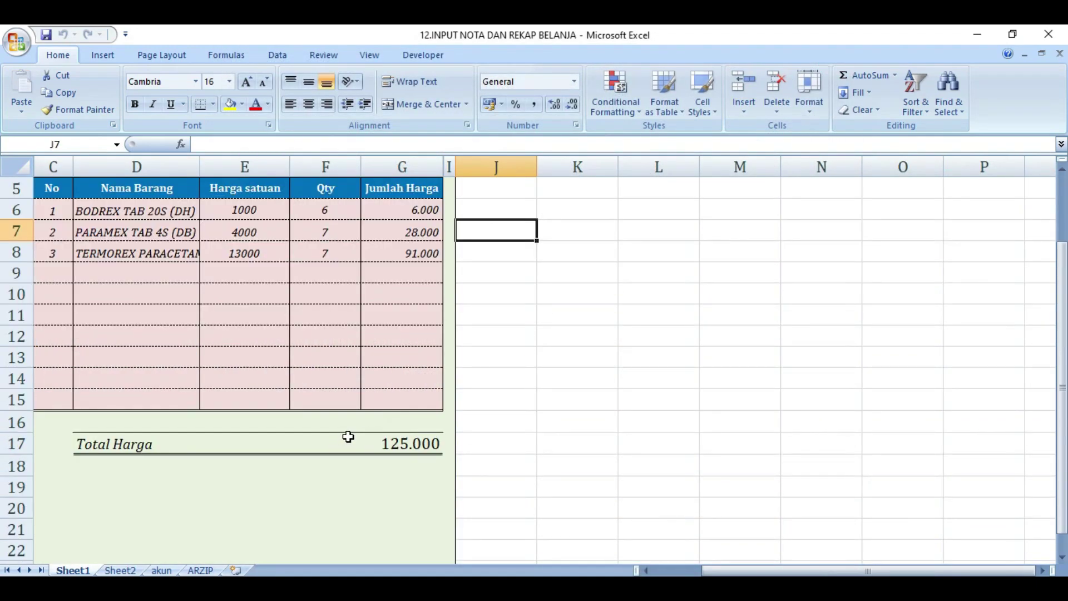
Reopen 12.INPUT NOTA DAN REKAP BELANJA.xlsm so nota 1 with one BODREX line shows.
{"action": "scroll", "coordinate": [348, 437], "scroll_direction": "up", "scroll_amount": 2}
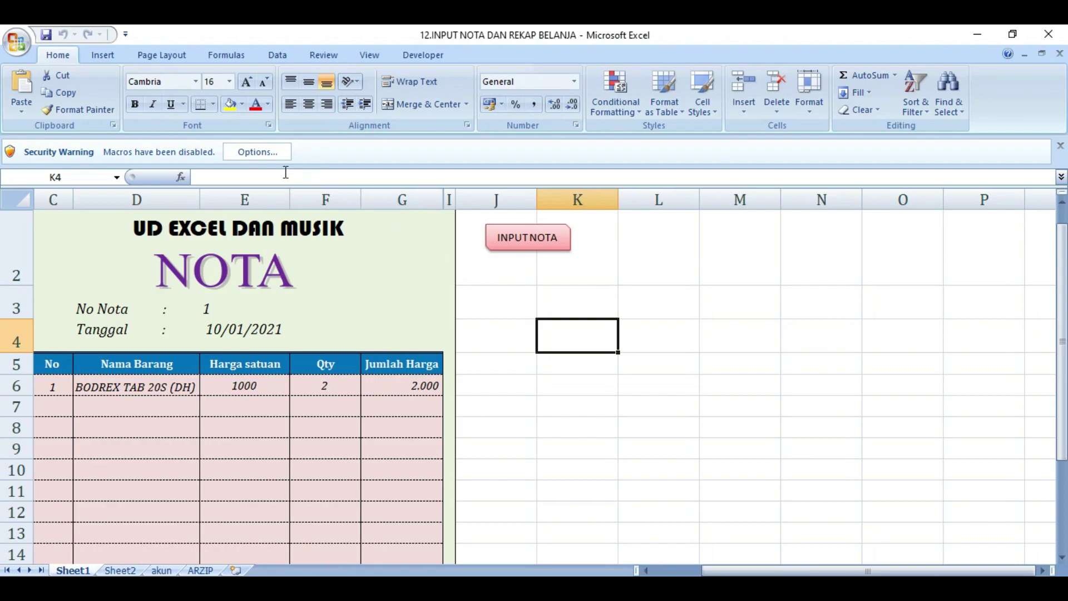
Choose Enable this content in the macro security options so the INPUT NOTA button appears.
{"action": "left_click", "coordinate": [253, 153]}
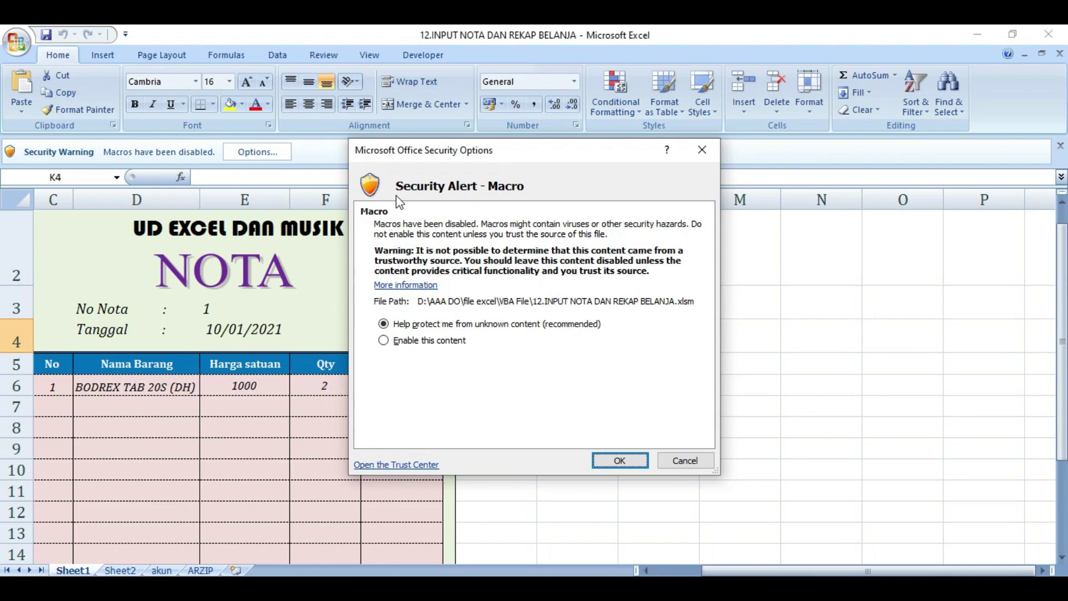
{"action": "left_click", "coordinate": [384, 342]}
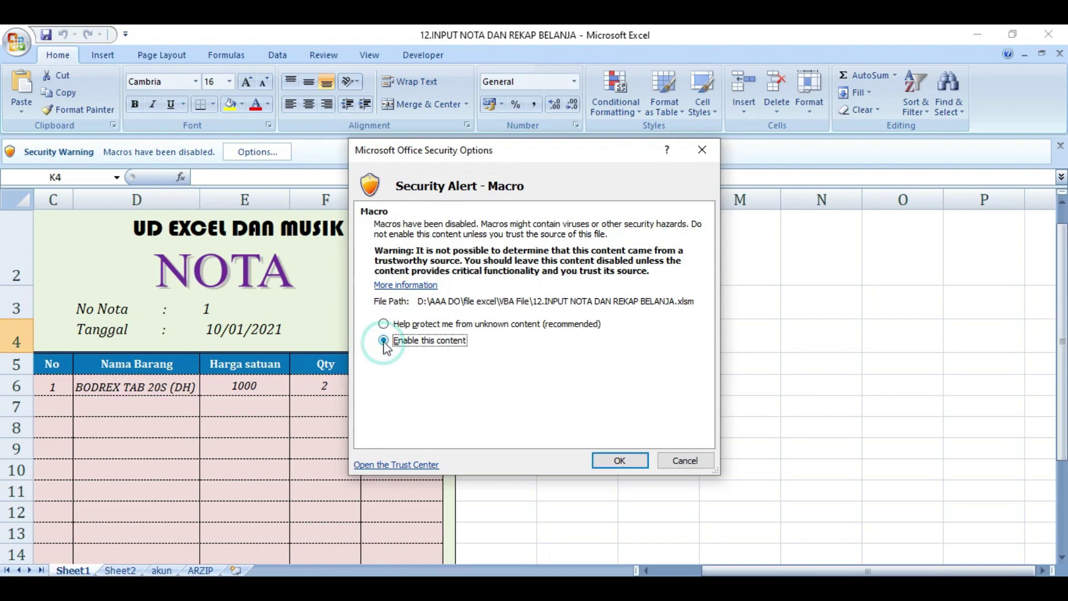
{"action": "left_click", "coordinate": [618, 461]}
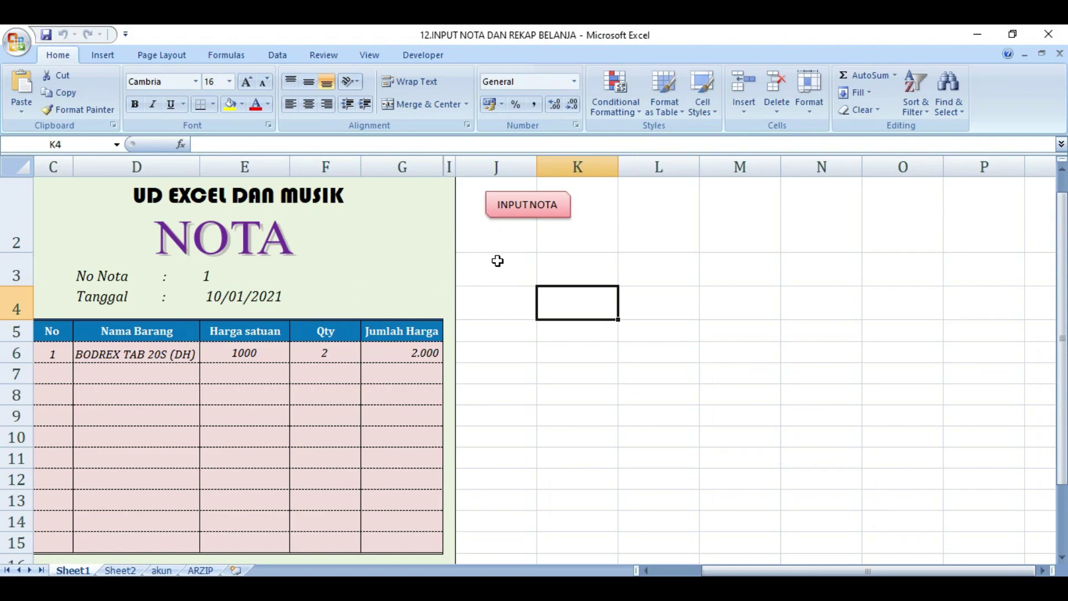
Open the INPUT NOTA BELANJA form and reset it to an empty invoice 2 dated 14/01/2021.
{"action": "left_click", "coordinate": [537, 221]}
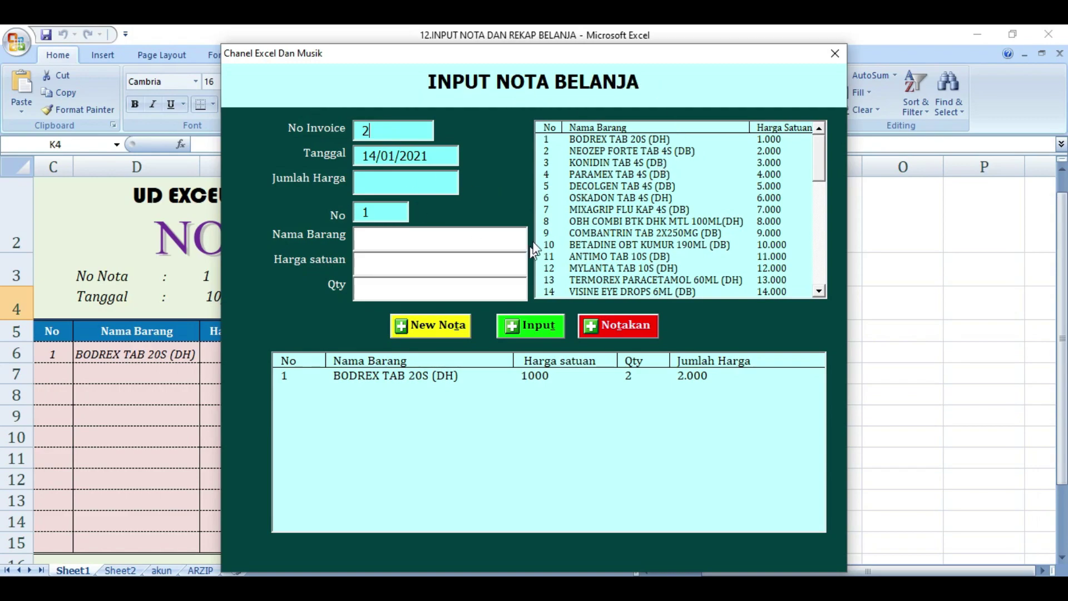
{"action": "left_click", "coordinate": [424, 329]}
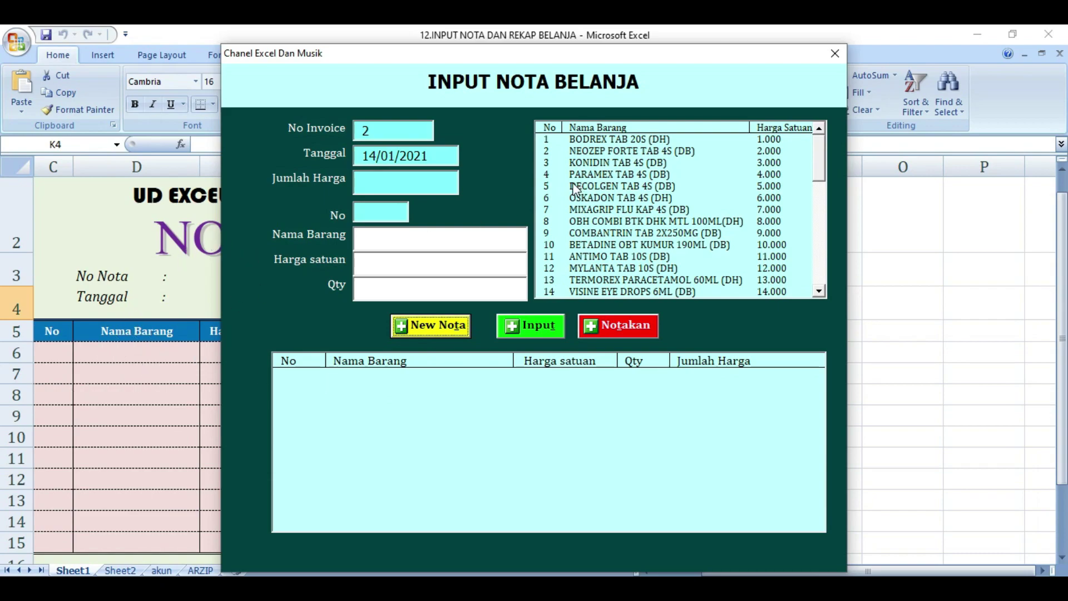
{"action": "left_click", "coordinate": [593, 139]}
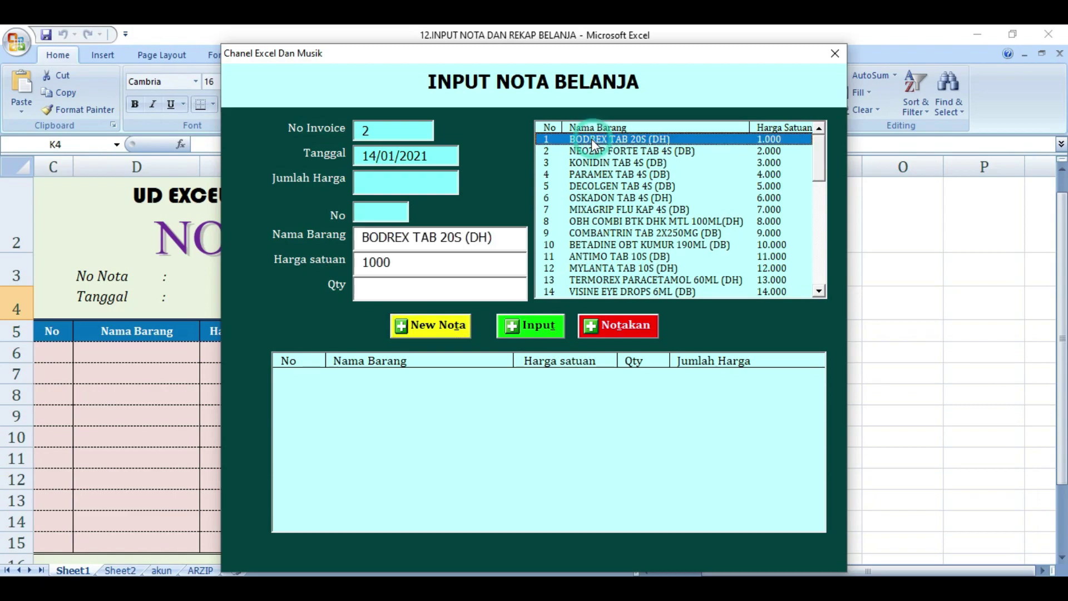
{"action": "left_click", "coordinate": [543, 336]}
{"action": "left_click", "coordinate": [589, 198]}
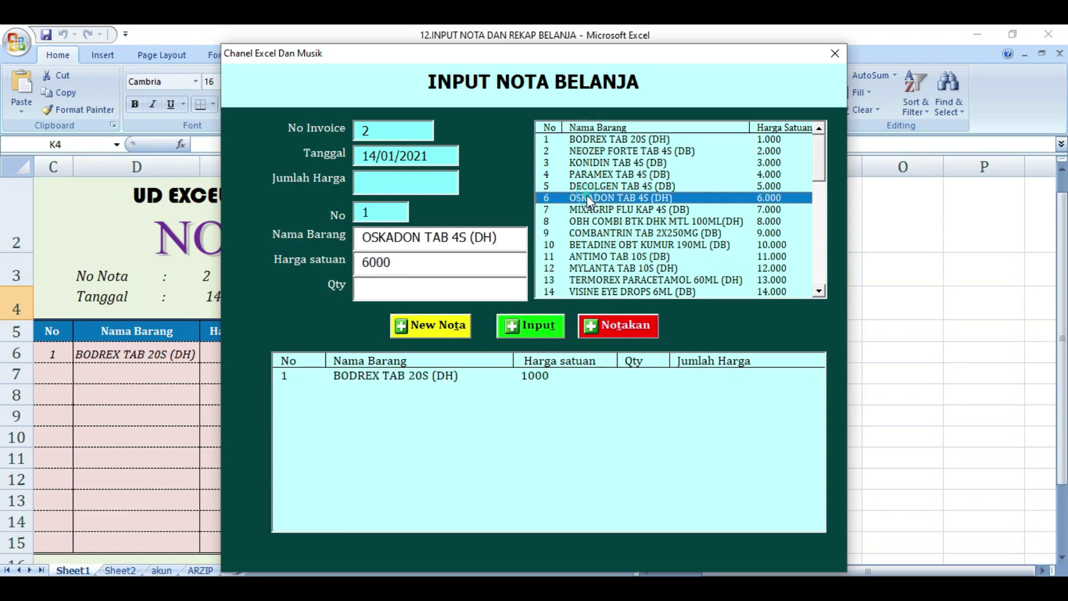
{"action": "left_click", "coordinate": [436, 325]}
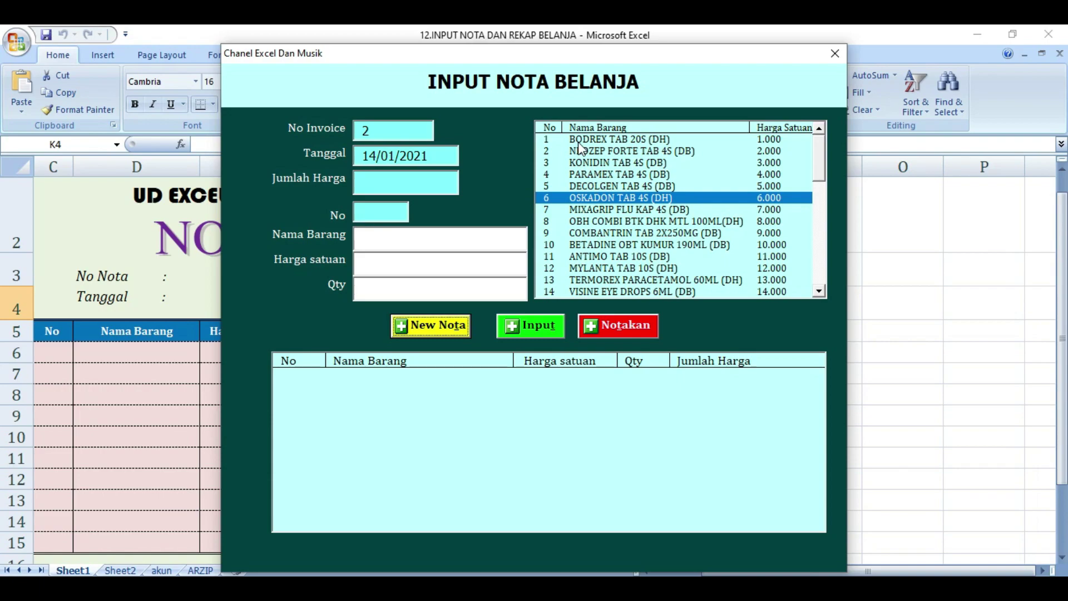
Add BODREX TAB 20S (DH) ×6 and PARAMEX TAB 4S (DB) ×7 to invoice 2.
{"action": "left_click", "coordinate": [579, 141]}
{"action": "left_click", "coordinate": [409, 287]}
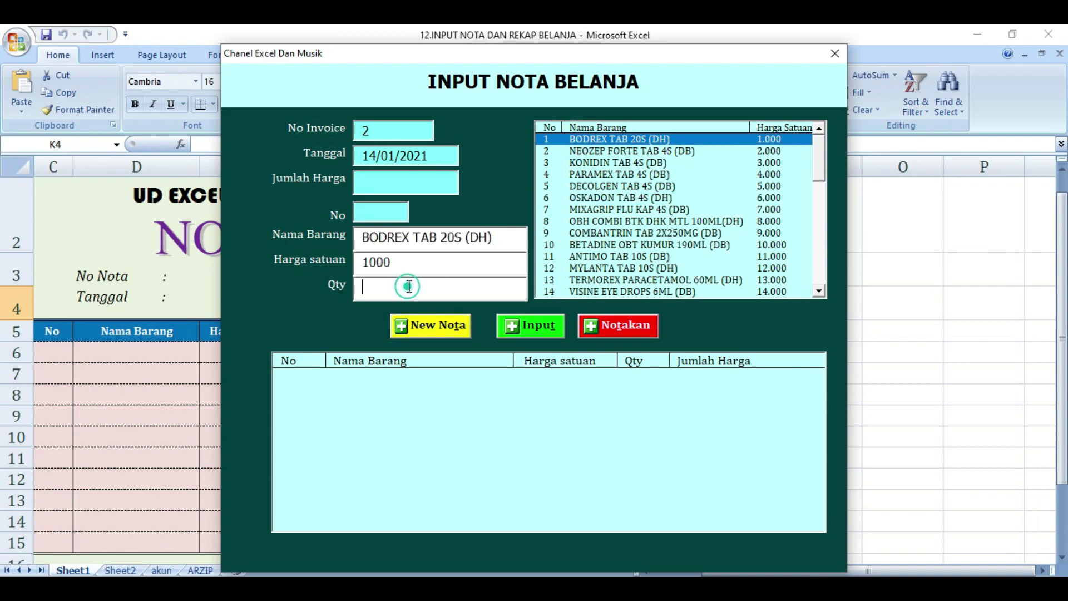
{"action": "type", "text": "6"}
{"action": "left_click", "coordinate": [515, 322]}
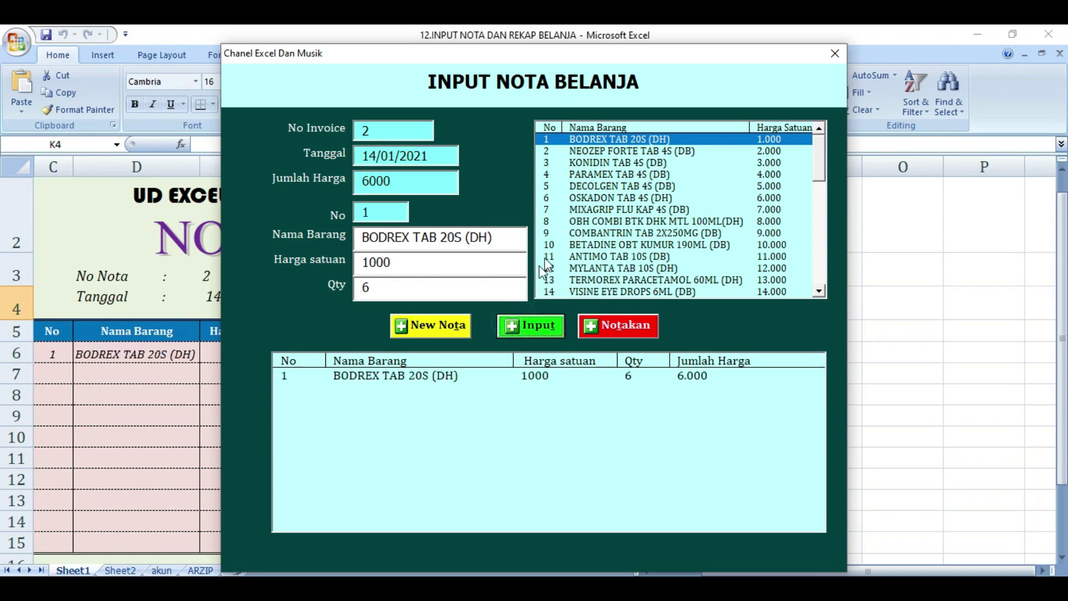
{"action": "left_click", "coordinate": [585, 175]}
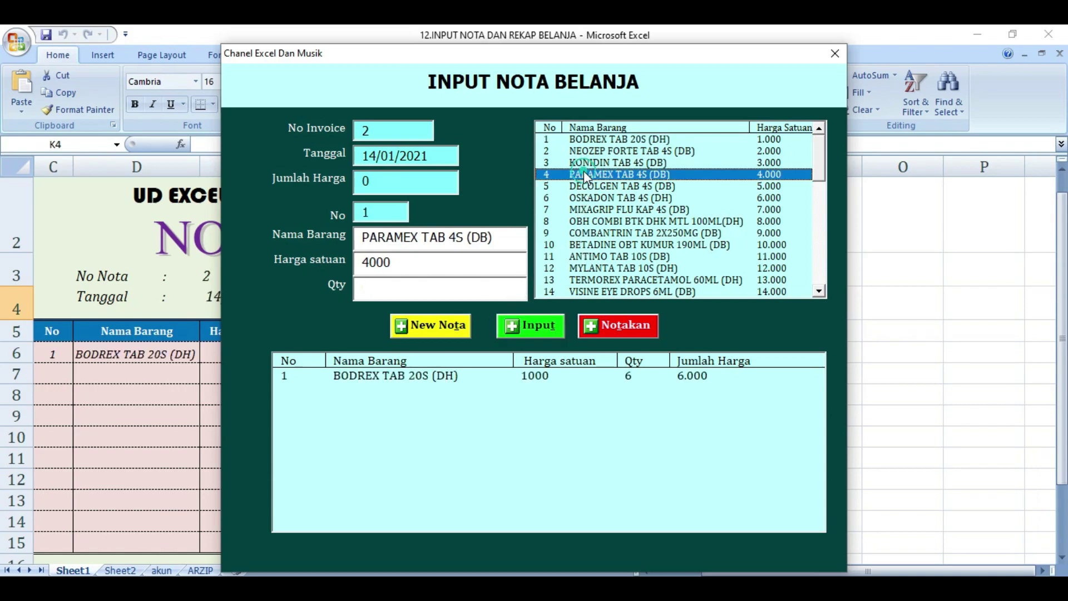
{"action": "left_click", "coordinate": [399, 284]}
{"action": "type", "text": "7"}
{"action": "left_click", "coordinate": [535, 327]}
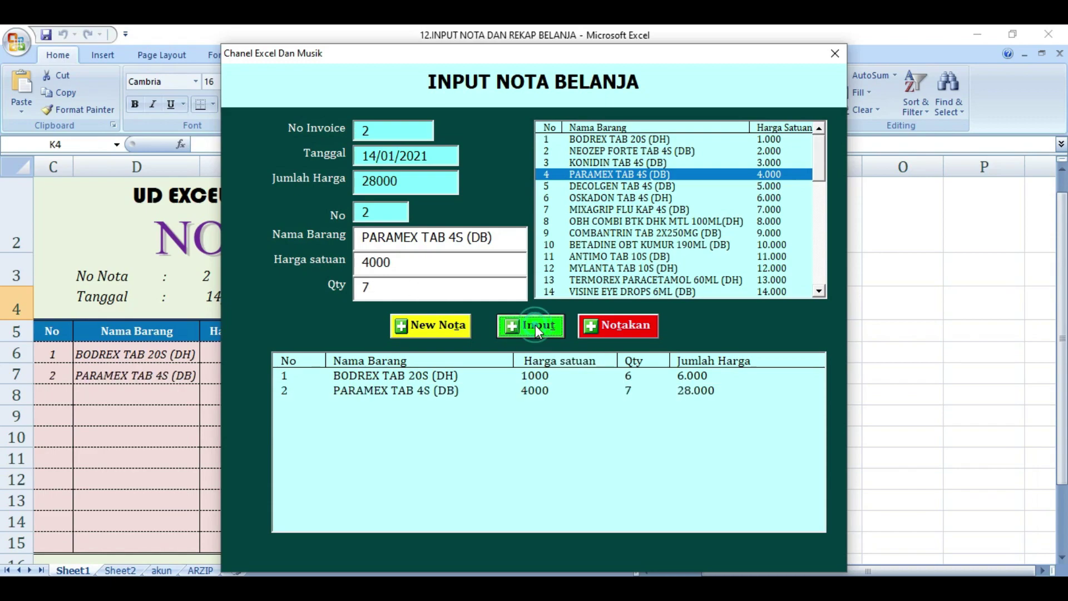
Add TERMOREX PARACETAMOL 60ML (DH) ×7 and record the finished invoice with Notakan.
{"action": "left_click", "coordinate": [580, 279]}
{"action": "left_click", "coordinate": [437, 285]}
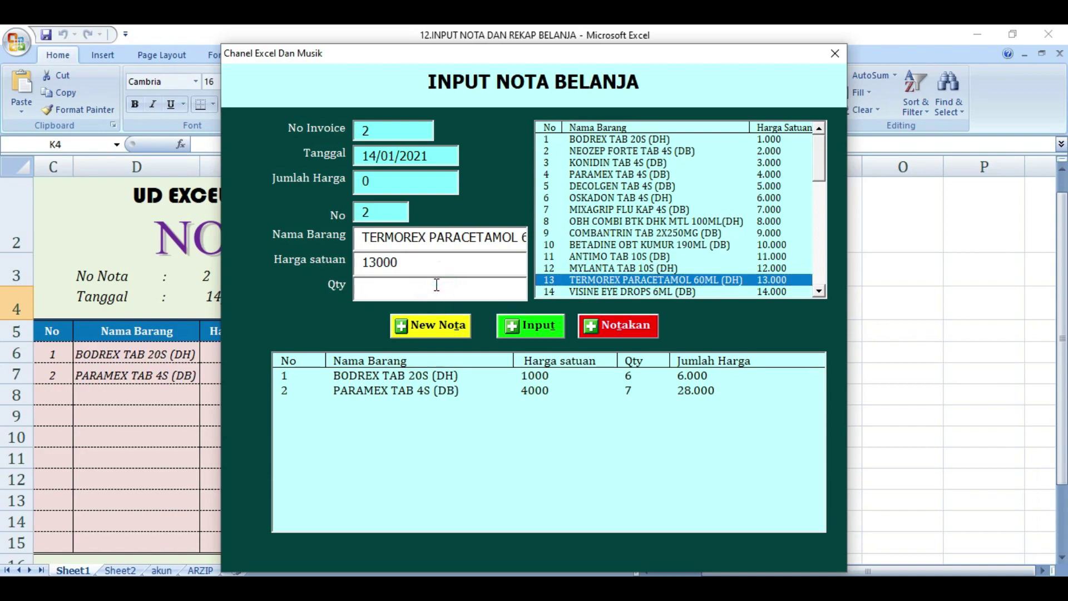
{"action": "type", "text": "7"}
{"action": "left_click", "coordinate": [515, 327]}
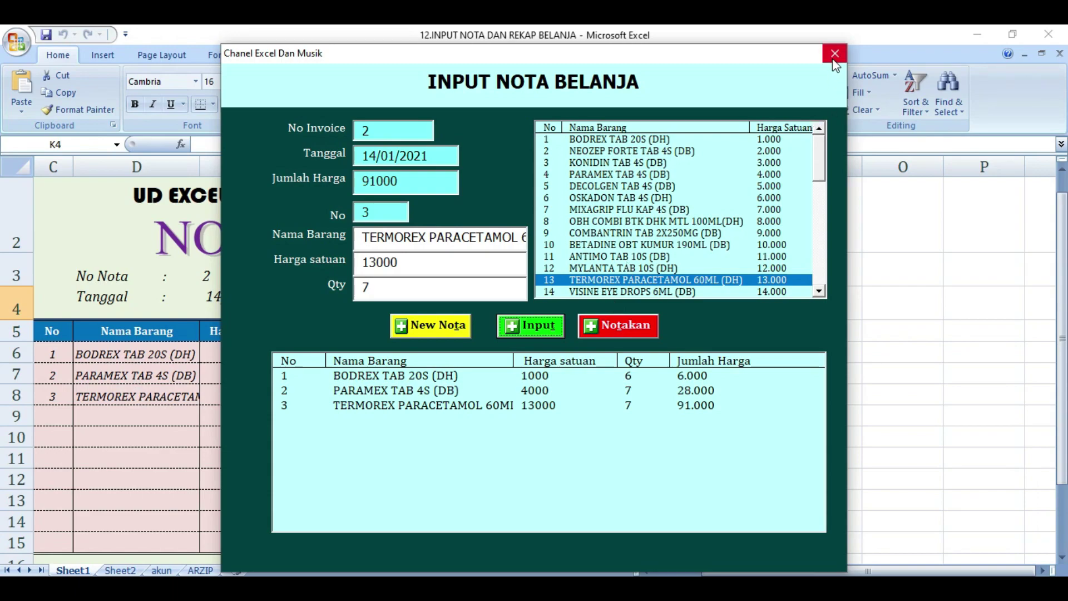
{"action": "left_click", "coordinate": [626, 332]}
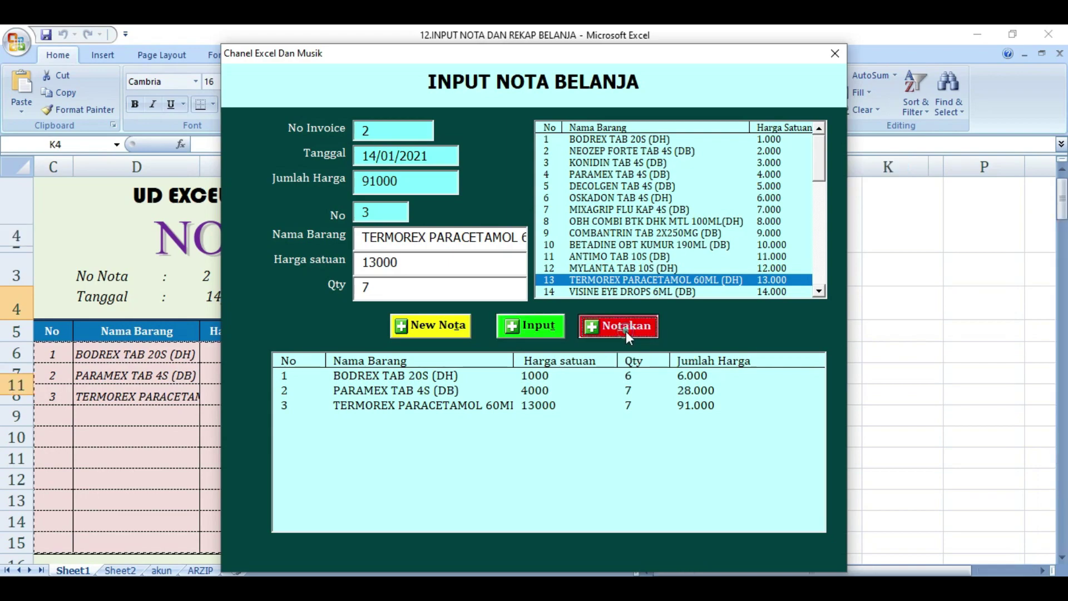
Close the nota form and look over invoice 2's lines and Total Harga on the sheet.
{"action": "left_click", "coordinate": [835, 54]}
{"action": "left_click", "coordinate": [532, 376]}
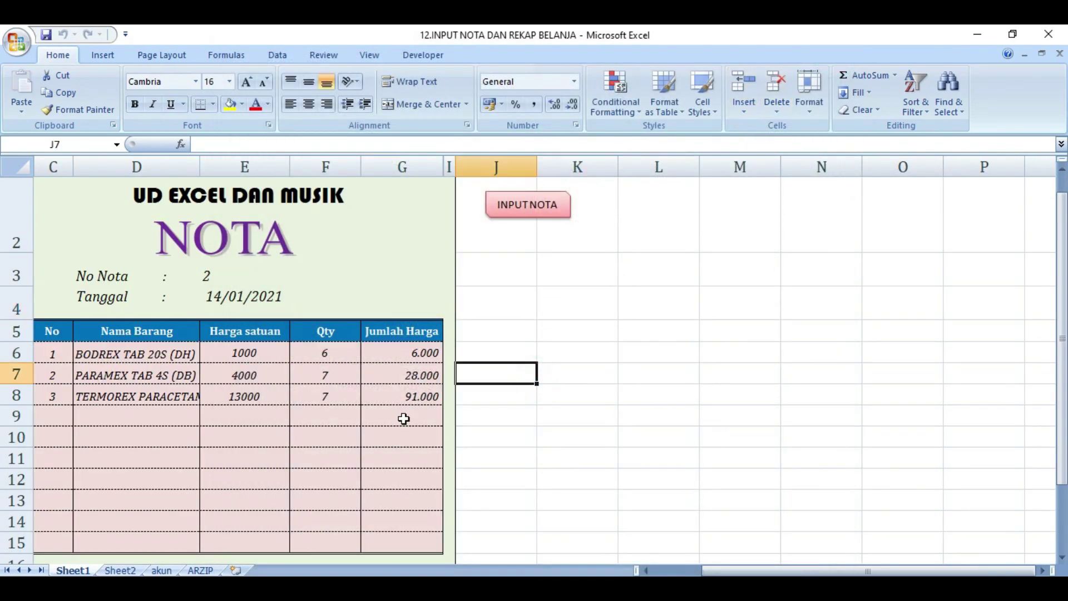
{"action": "scroll", "coordinate": [401, 419], "scroll_direction": "down", "scroll_amount": 1}
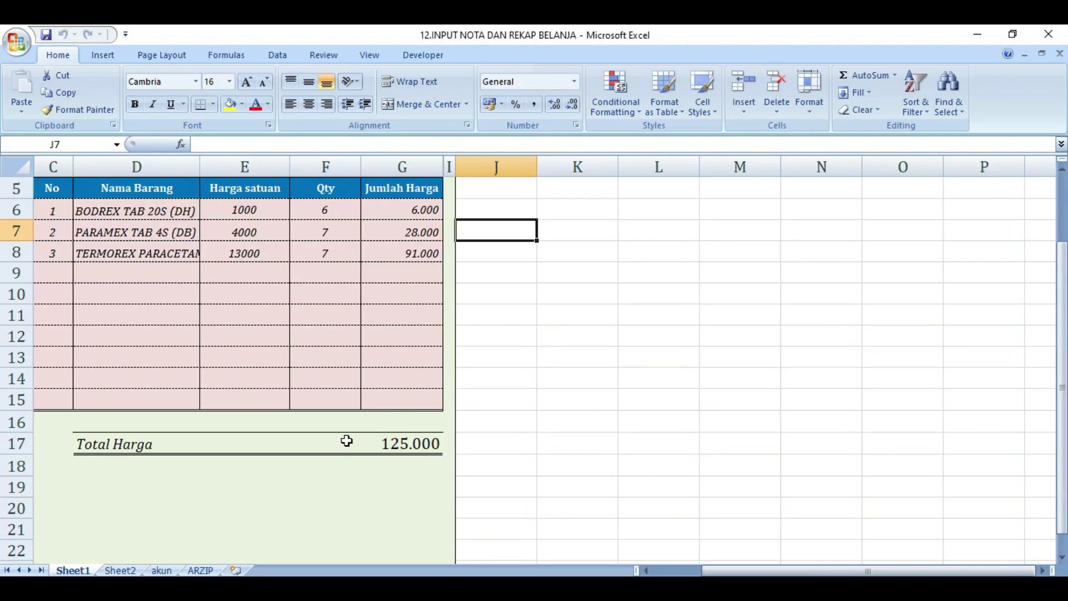
{"action": "scroll", "coordinate": [347, 439], "scroll_direction": "up", "scroll_amount": 1}
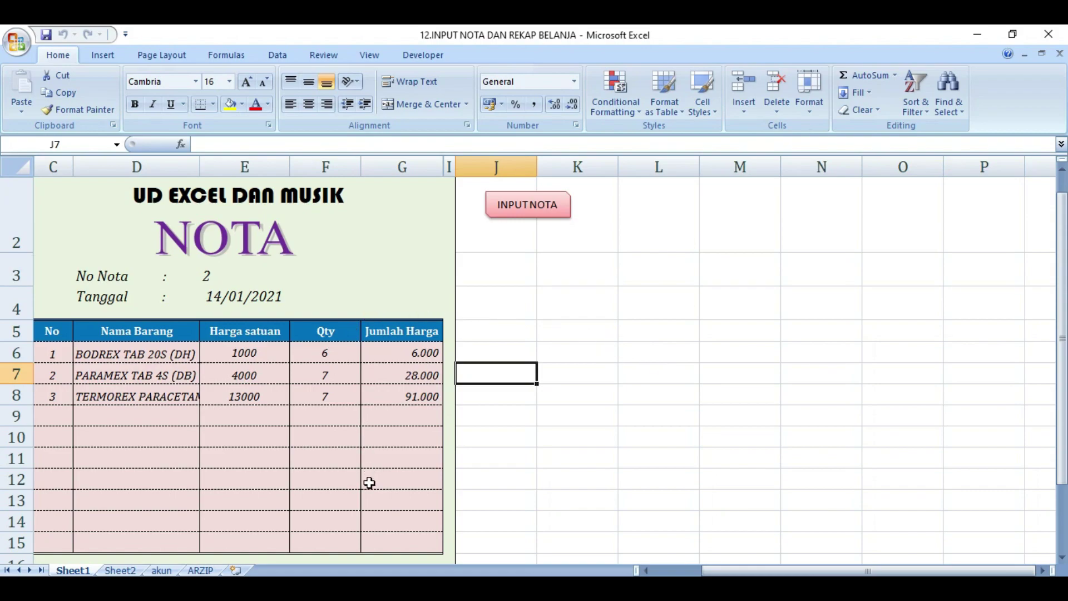
{"action": "left_click", "coordinate": [651, 336]}
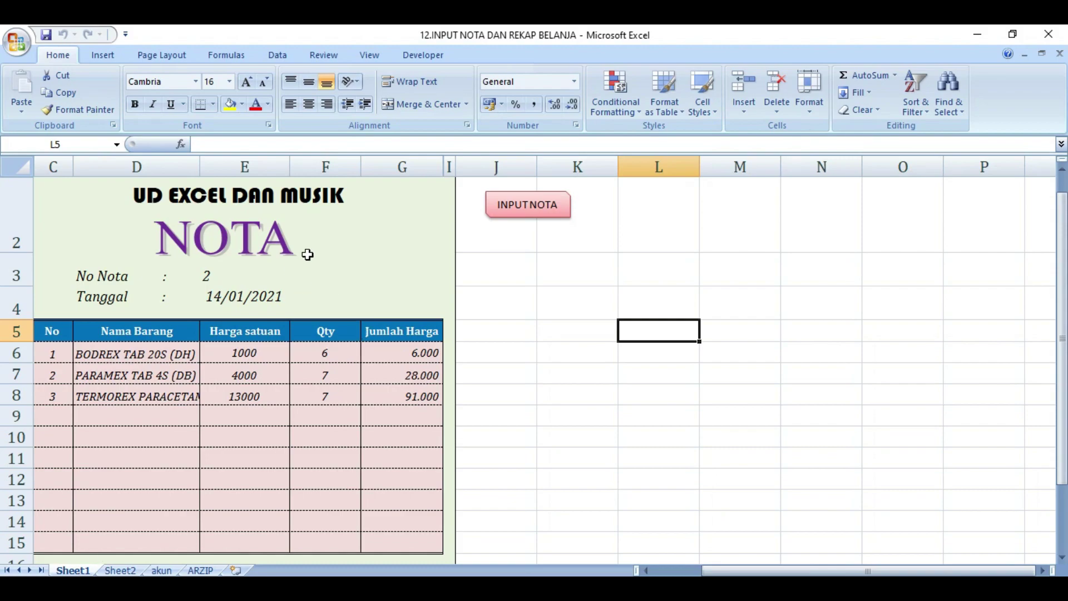
Check invoice 2's three items in REKAP INVOICE, then show the akun item price list.
{"action": "left_click", "coordinate": [120, 570]}
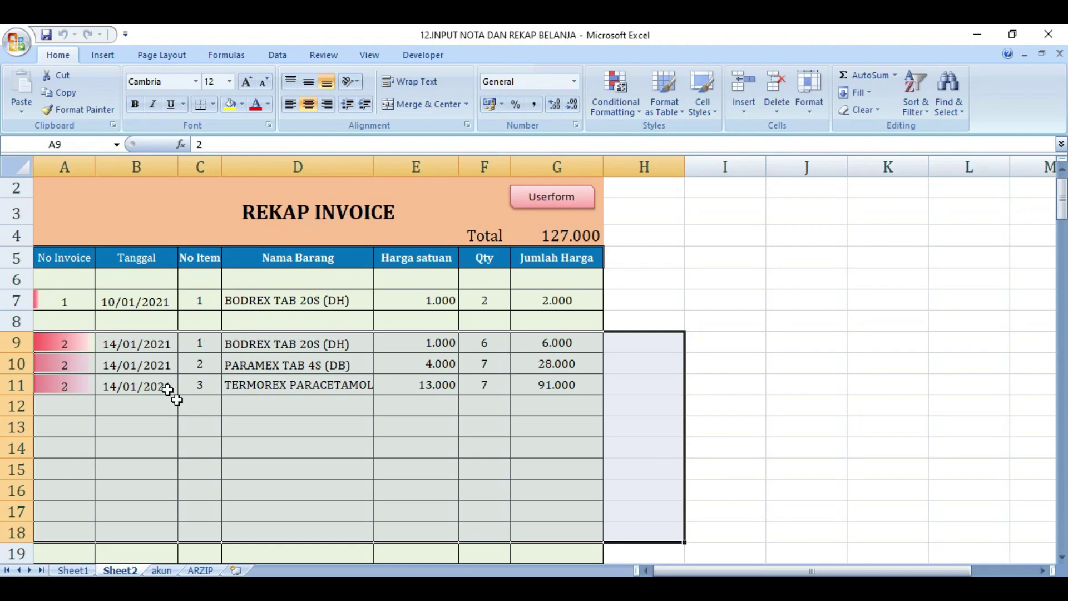
{"action": "left_click", "coordinate": [161, 570]}
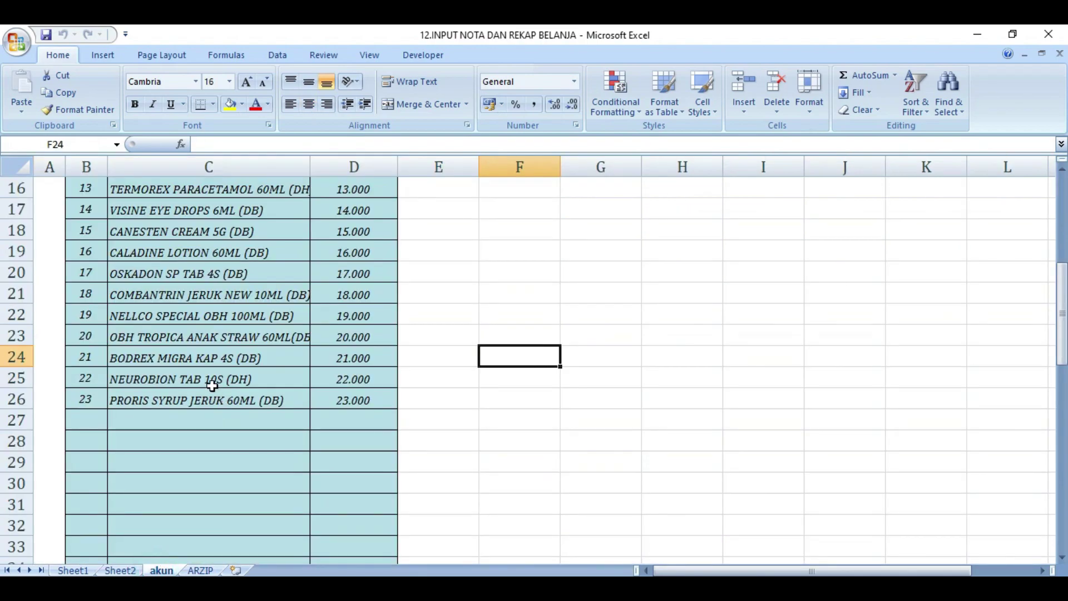
{"action": "left_click", "coordinate": [204, 436]}
{"action": "scroll", "coordinate": [212, 434], "scroll_direction": "up", "scroll_amount": 3}
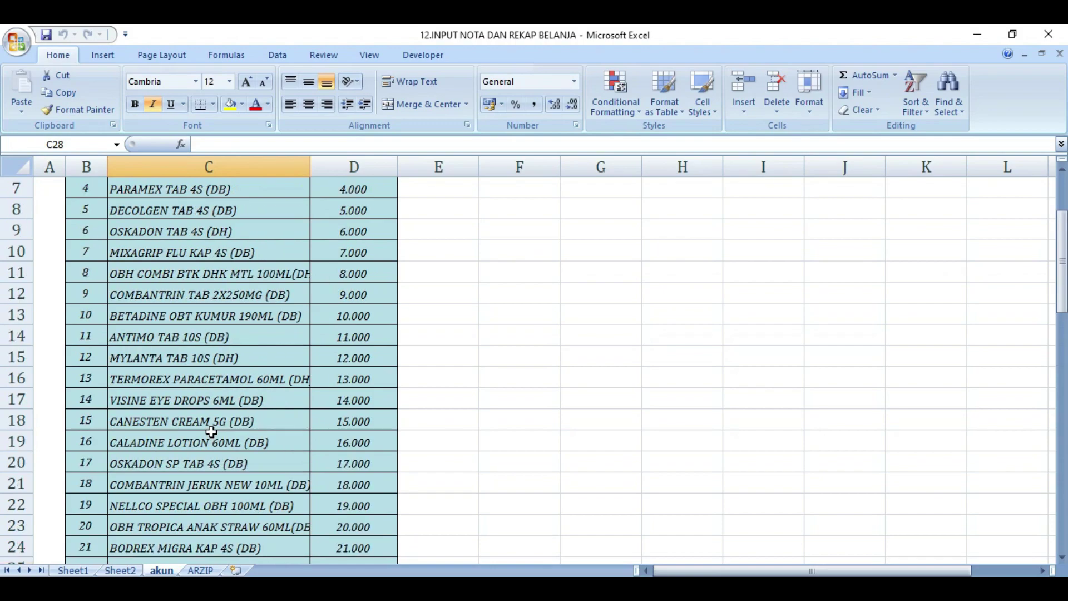
{"action": "scroll", "coordinate": [213, 434], "scroll_direction": "up", "scroll_amount": 2}
{"action": "left_click", "coordinate": [172, 257]}
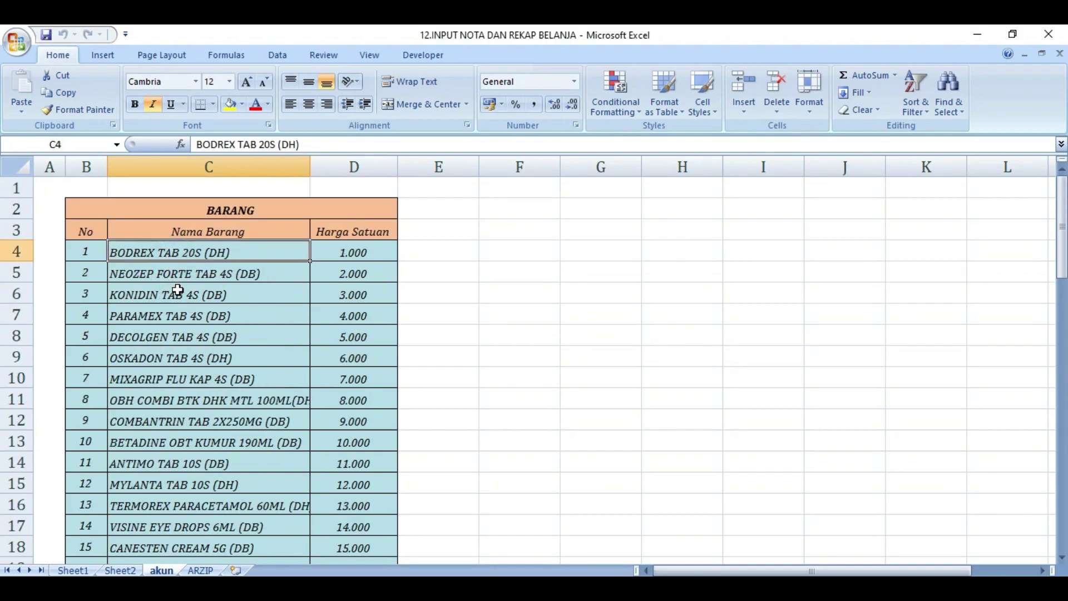
Rename the first akun item in C4 to 'aa', scan the list, then view the ARZIP sheet.
{"action": "type", "text": "aa"}
{"action": "left_click", "coordinate": [517, 296]}
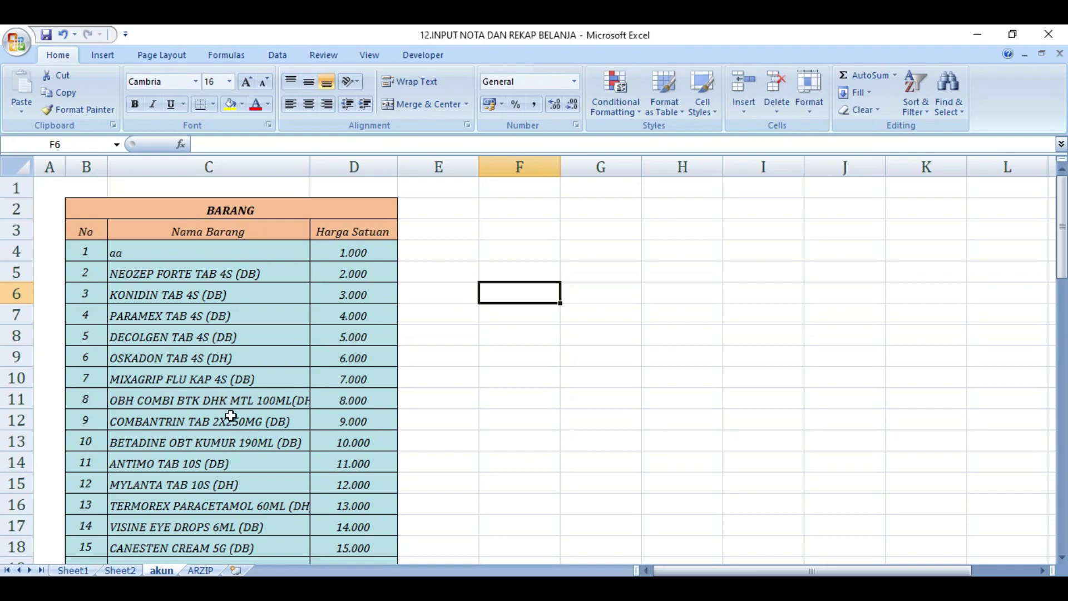
{"action": "scroll", "coordinate": [234, 462], "scroll_direction": "down", "scroll_amount": 2}
{"action": "scroll", "coordinate": [233, 462], "scroll_direction": "down", "scroll_amount": 1}
{"action": "scroll", "coordinate": [234, 462], "scroll_direction": "down", "scroll_amount": 3}
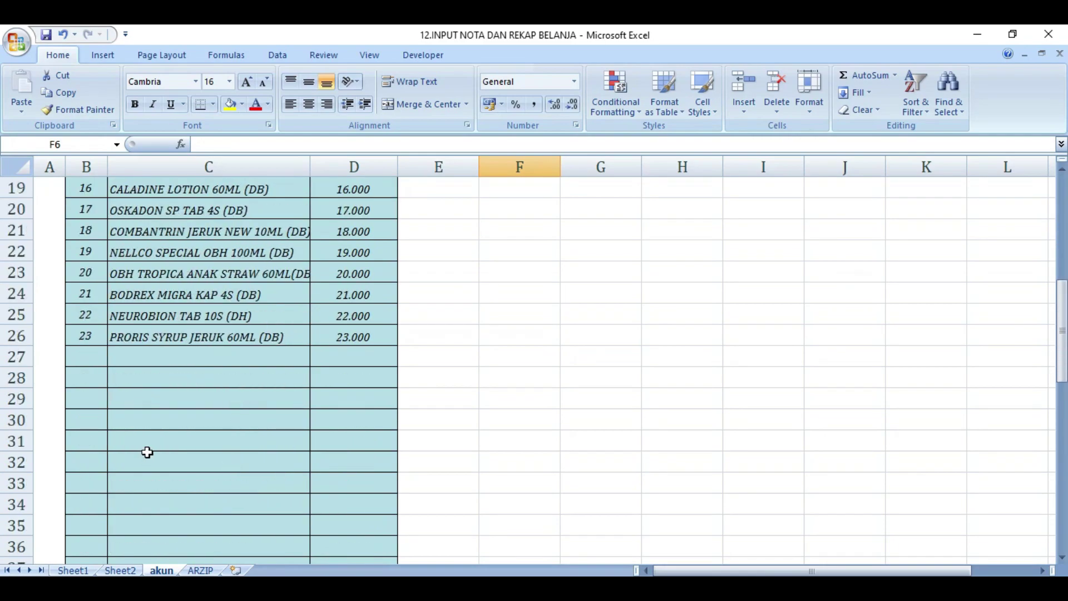
{"action": "scroll", "coordinate": [147, 452], "scroll_direction": "up", "scroll_amount": 2}
{"action": "scroll", "coordinate": [208, 372], "scroll_direction": "up", "scroll_amount": 3}
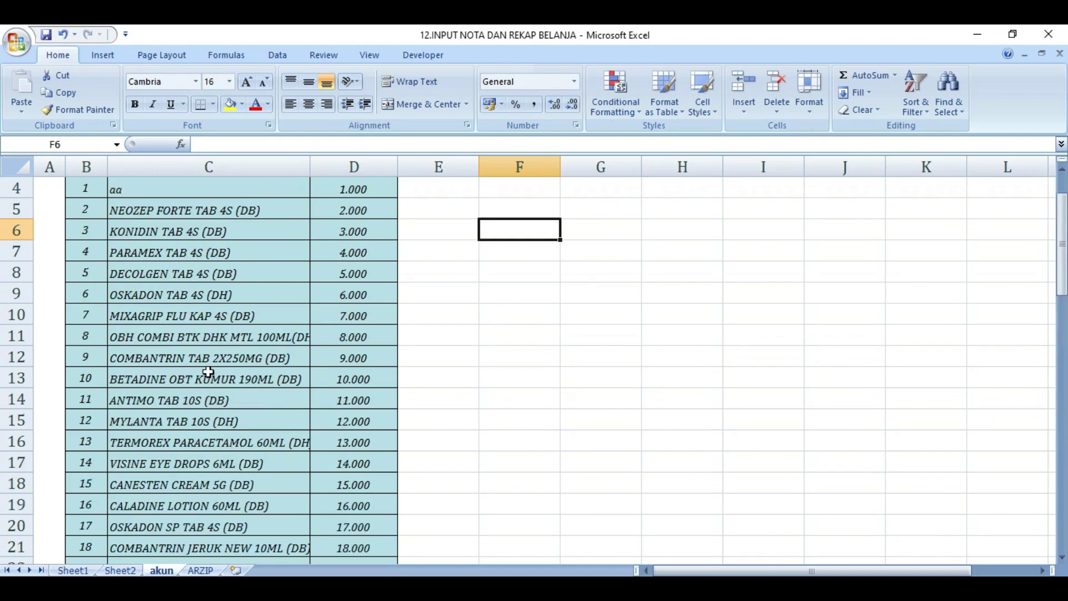
{"action": "scroll", "coordinate": [208, 371], "scroll_direction": "up", "scroll_amount": 1}
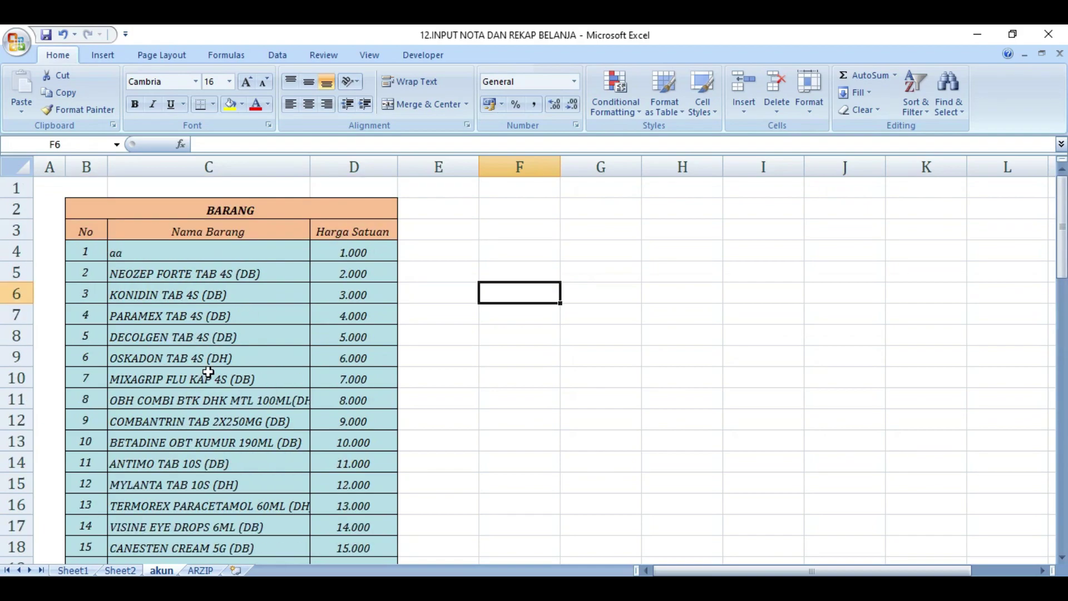
{"action": "left_click", "coordinate": [202, 570]}
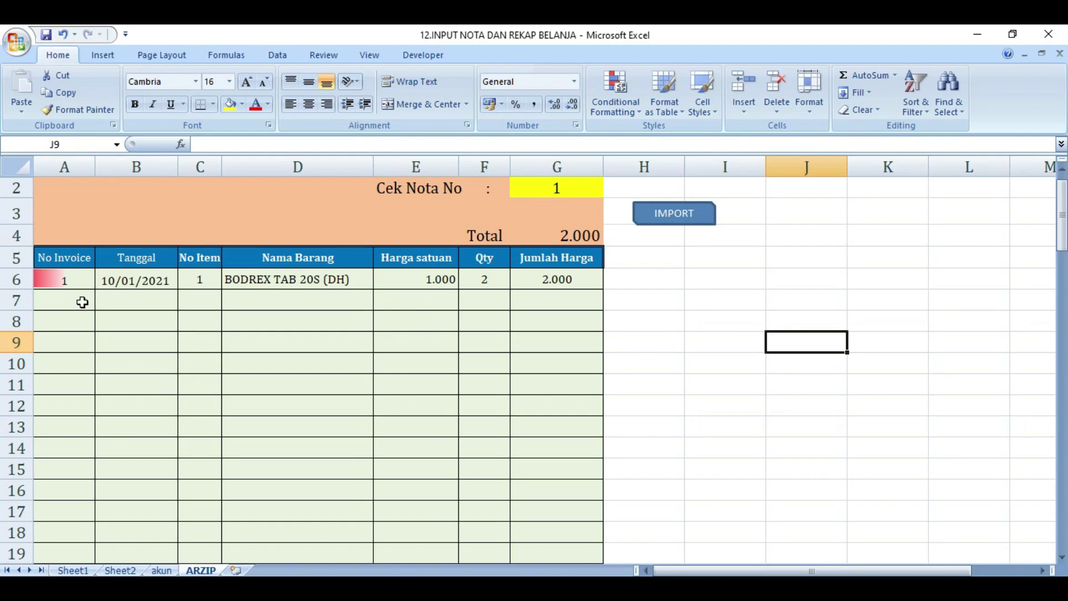
Check invoice 1's number and item on ARZIP and import it into the NOTA sheet.
{"action": "left_click", "coordinate": [65, 284]}
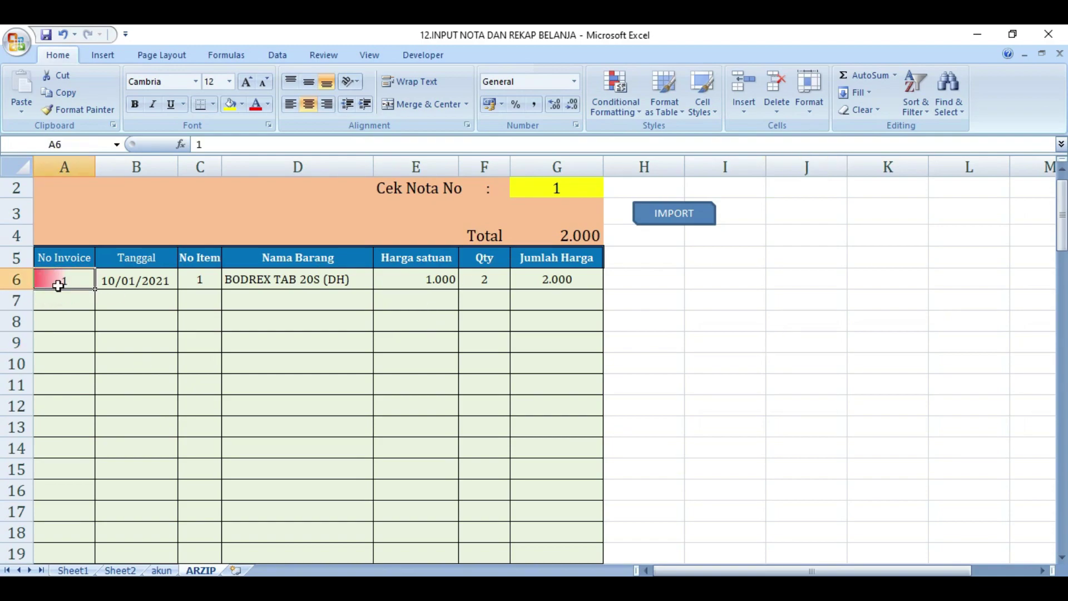
{"action": "left_click", "coordinate": [294, 283]}
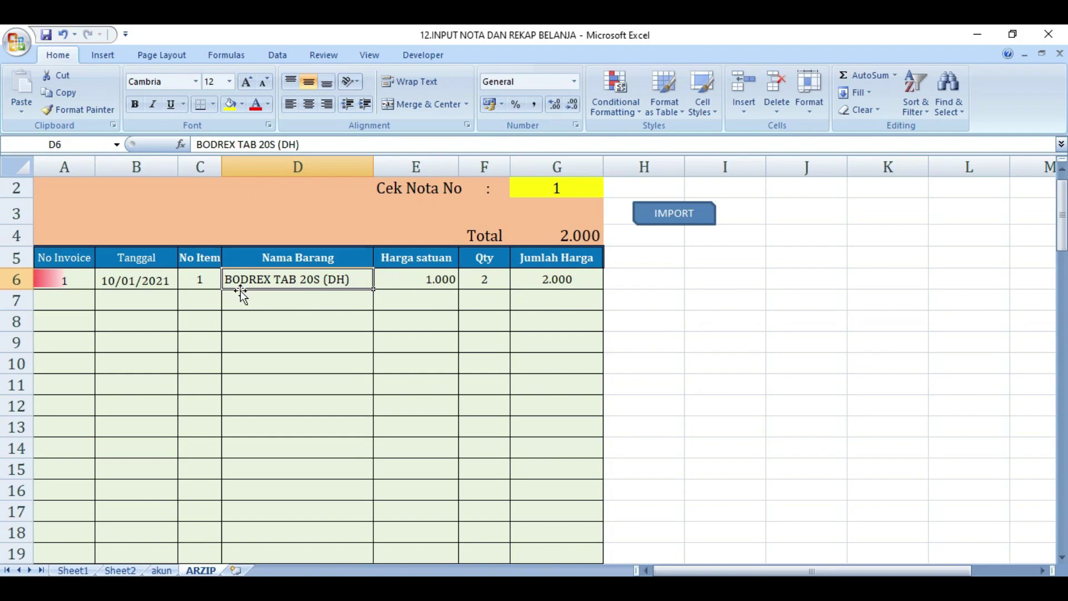
{"action": "left_click", "coordinate": [73, 284]}
{"action": "left_click", "coordinate": [673, 229]}
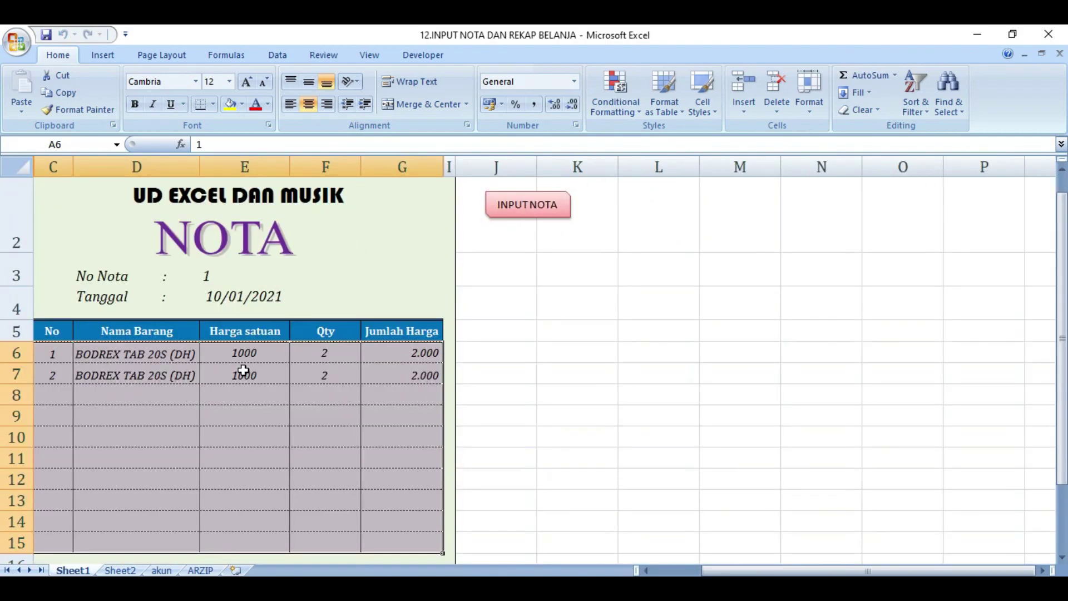
Start new invoice 3 from the INPUT NOTA form so the NOTA table is blank.
{"action": "left_click", "coordinate": [526, 208]}
{"action": "left_click", "coordinate": [419, 326]}
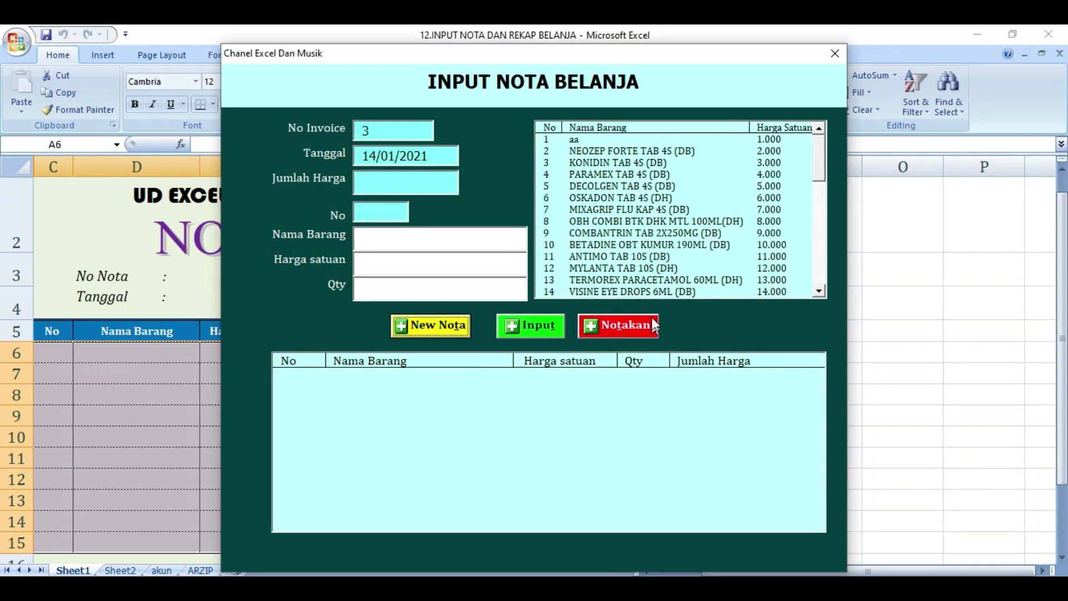
{"action": "left_click", "coordinate": [835, 53]}
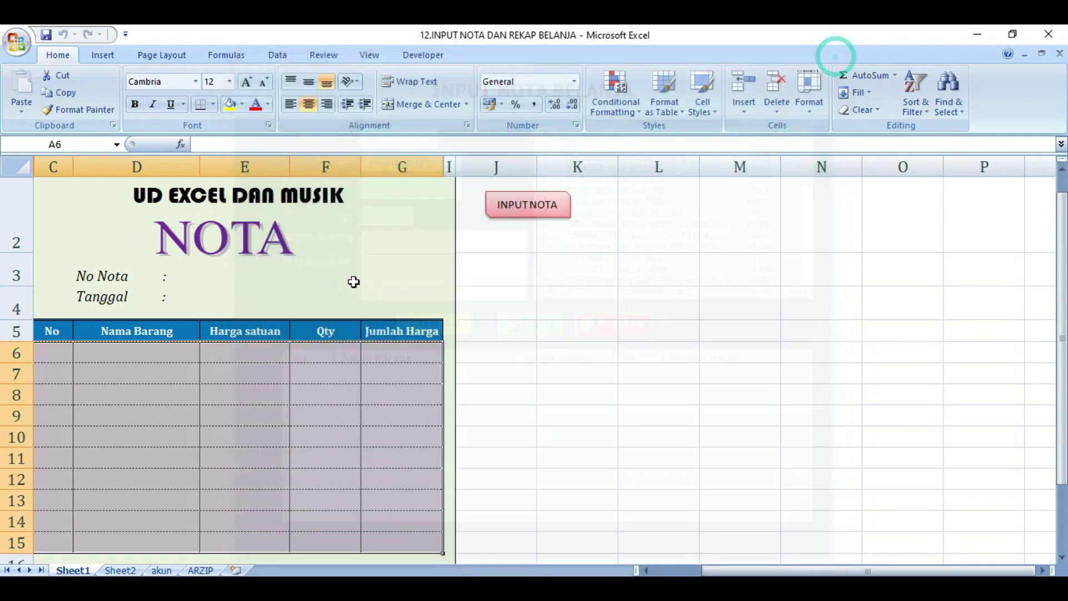
{"action": "left_click", "coordinate": [603, 367]}
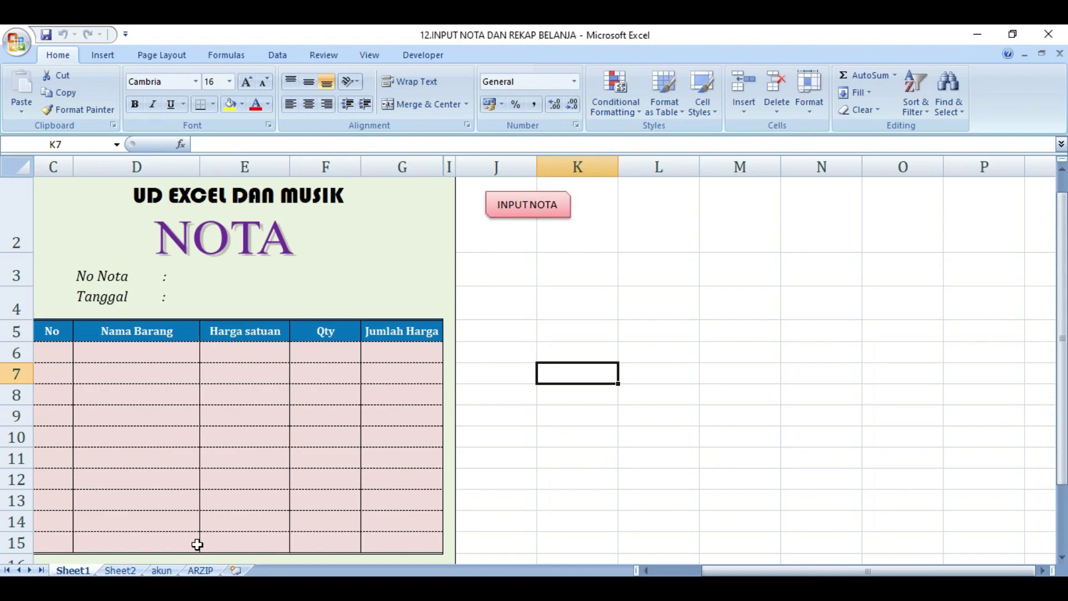
Review the akun price list, checking NEOZEP FORTE and PARAMEX TAB 4S (DB) at 4000.
{"action": "left_click", "coordinate": [161, 571]}
{"action": "left_click", "coordinate": [191, 335]}
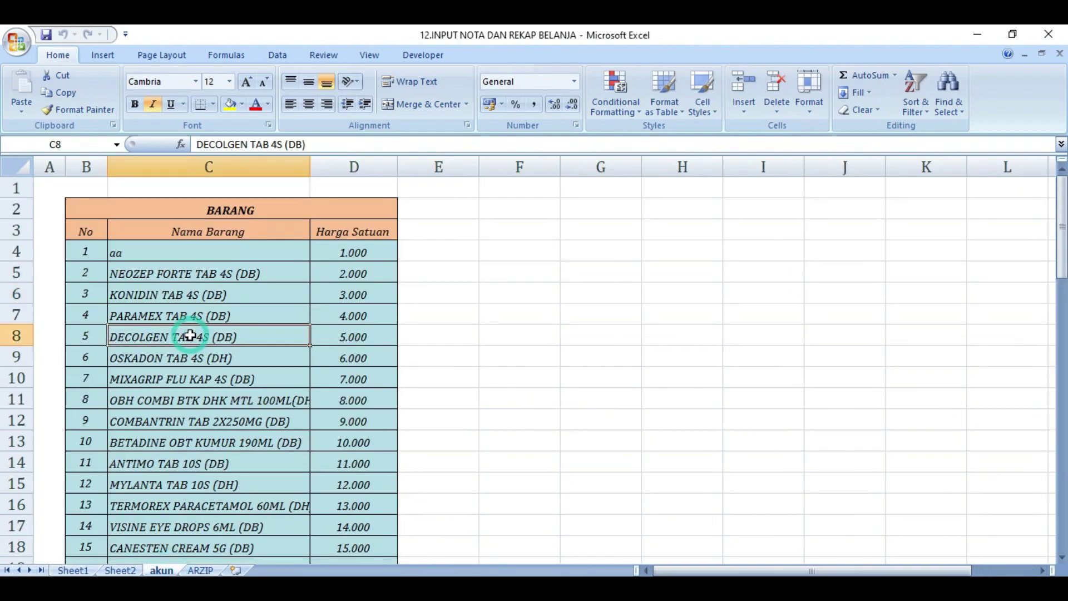
{"action": "scroll", "coordinate": [193, 342], "scroll_direction": "down", "scroll_amount": 2}
{"action": "scroll", "coordinate": [193, 342], "scroll_direction": "down", "scroll_amount": 3}
{"action": "scroll", "coordinate": [192, 345], "scroll_direction": "up", "scroll_amount": 3}
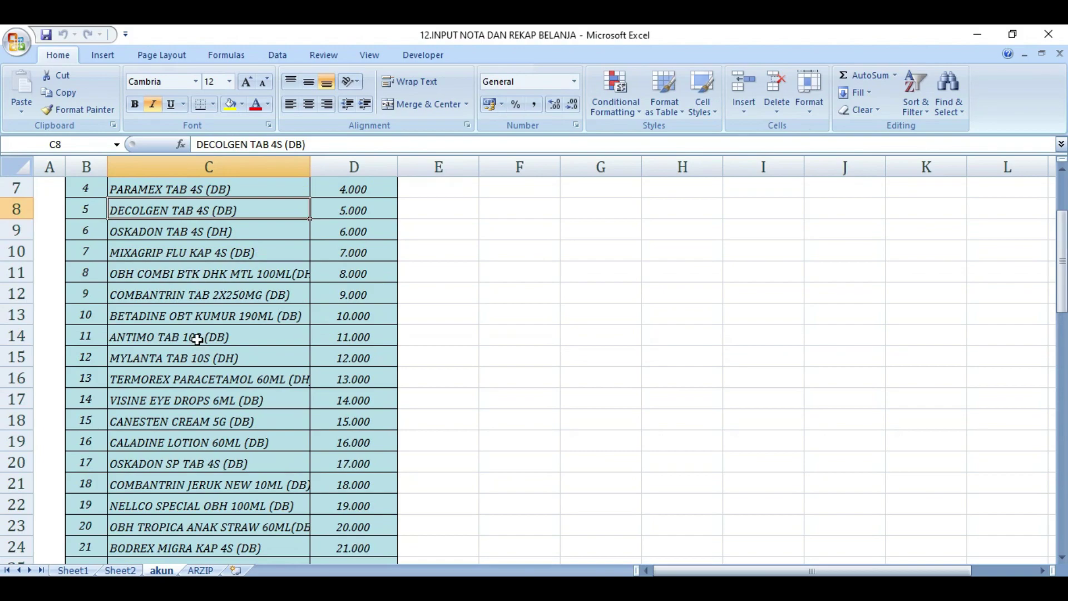
{"action": "scroll", "coordinate": [198, 340], "scroll_direction": "down", "scroll_amount": 3}
{"action": "scroll", "coordinate": [206, 356], "scroll_direction": "up", "scroll_amount": 2}
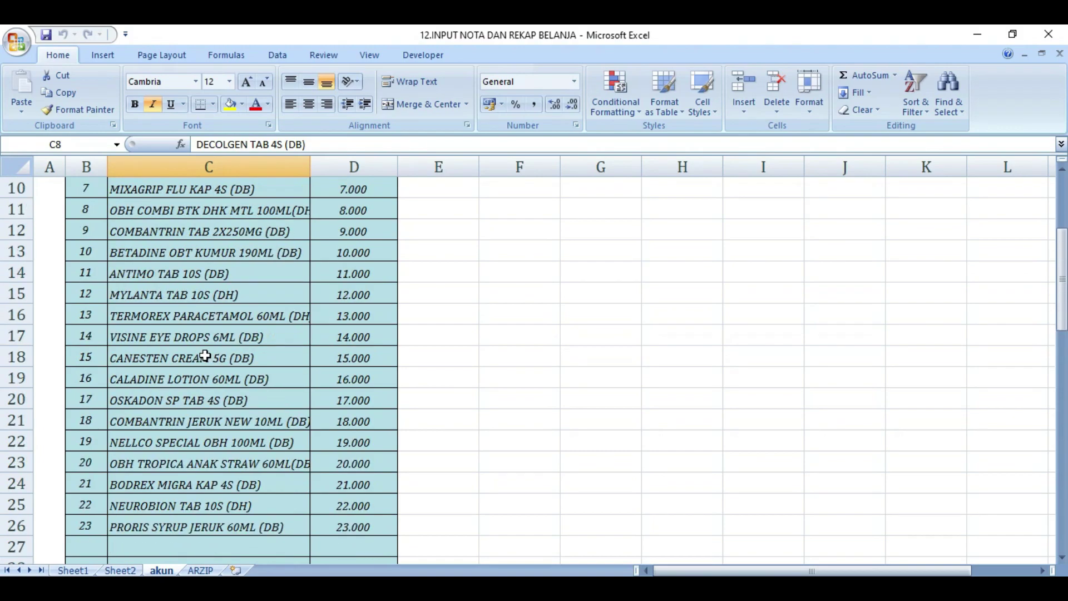
{"action": "scroll", "coordinate": [205, 351], "scroll_direction": "up", "scroll_amount": 3}
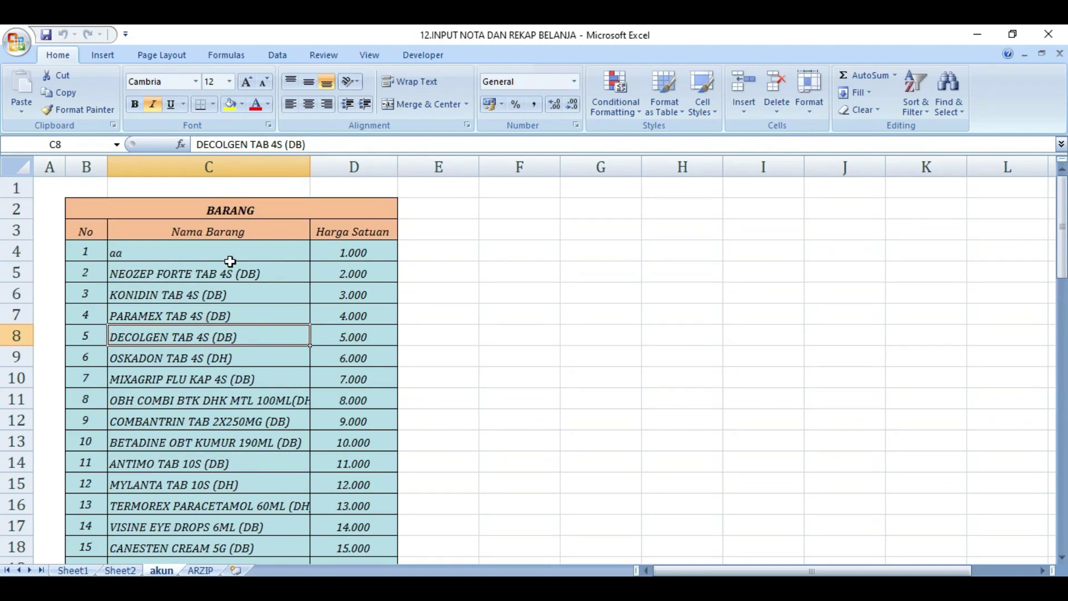
{"action": "left_click", "coordinate": [334, 288]}
{"action": "left_click", "coordinate": [287, 269]}
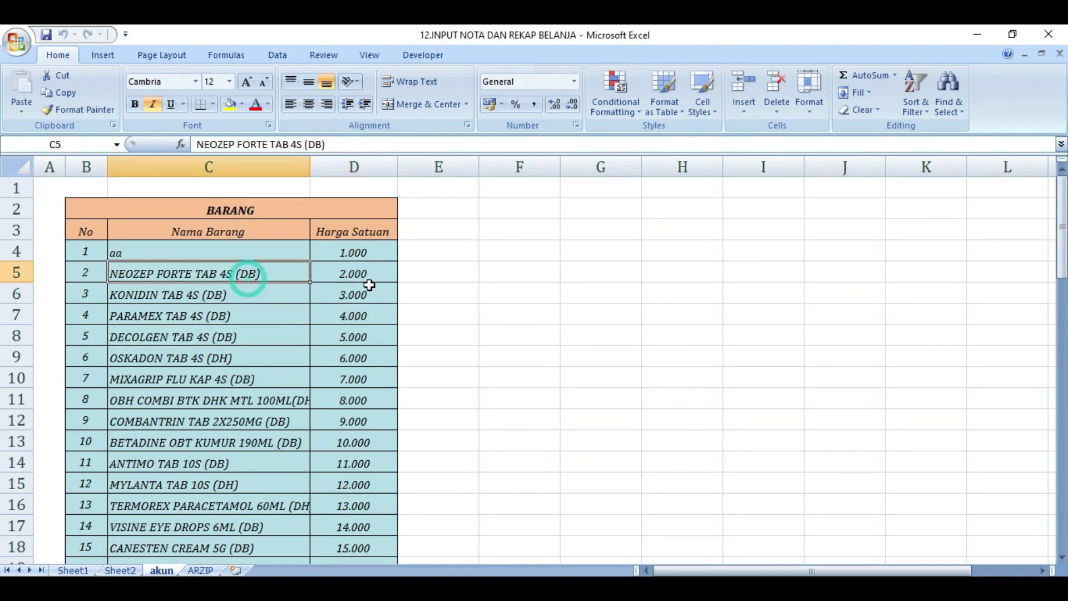
{"action": "left_click", "coordinate": [369, 289]}
{"action": "left_click", "coordinate": [219, 310]}
{"action": "left_click", "coordinate": [342, 309]}
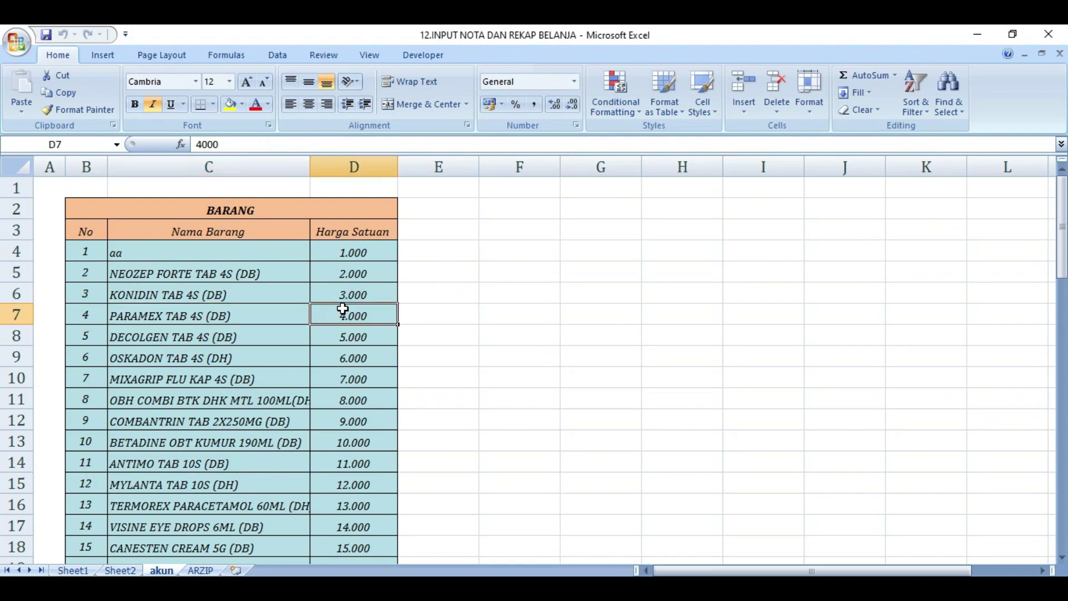
Look through the ARZIP and REKAP INVOICE sheets, then return to the NOTA sheet.
{"action": "left_click", "coordinate": [200, 570]}
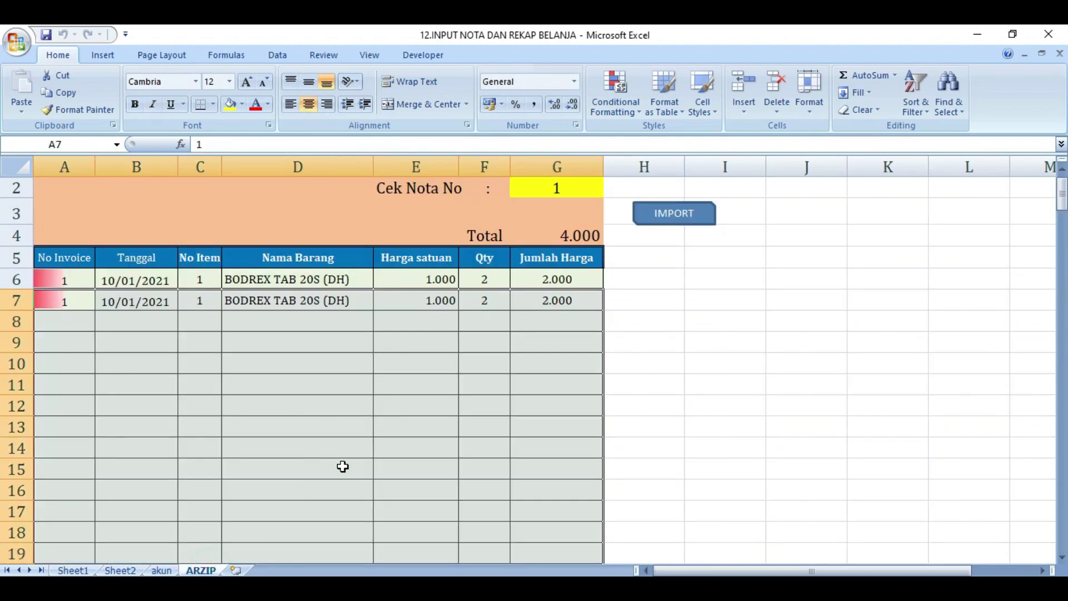
{"action": "left_click", "coordinate": [455, 409]}
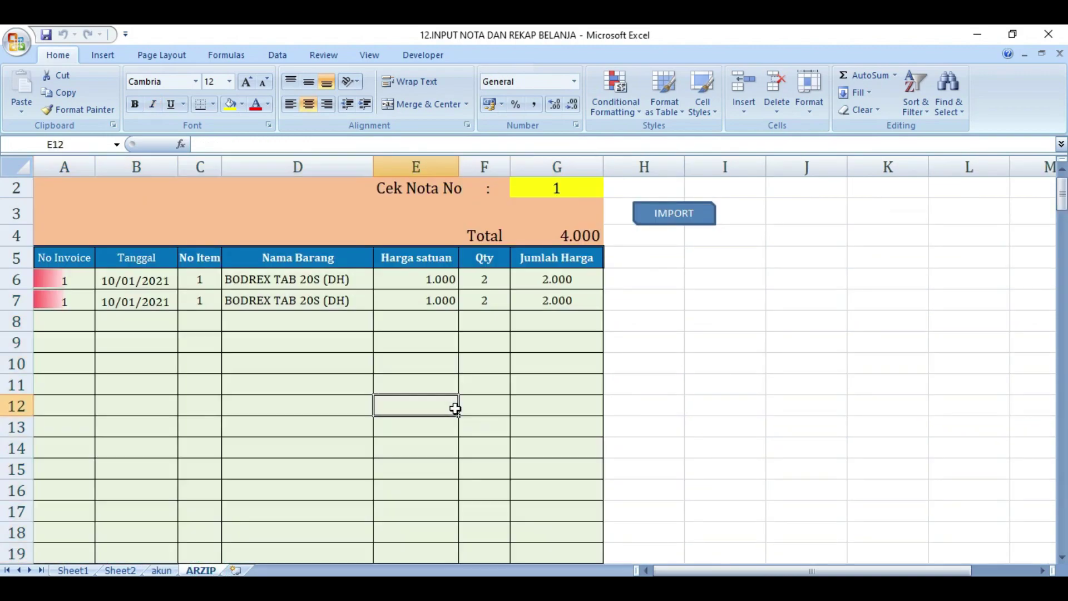
{"action": "left_click", "coordinate": [120, 570]}
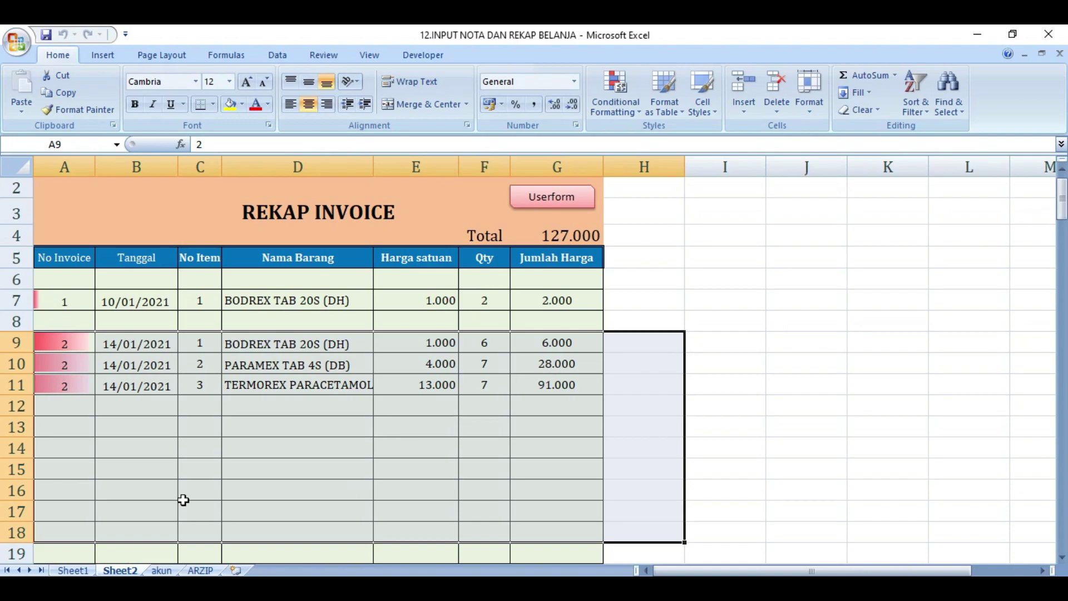
{"action": "left_click", "coordinate": [74, 570]}
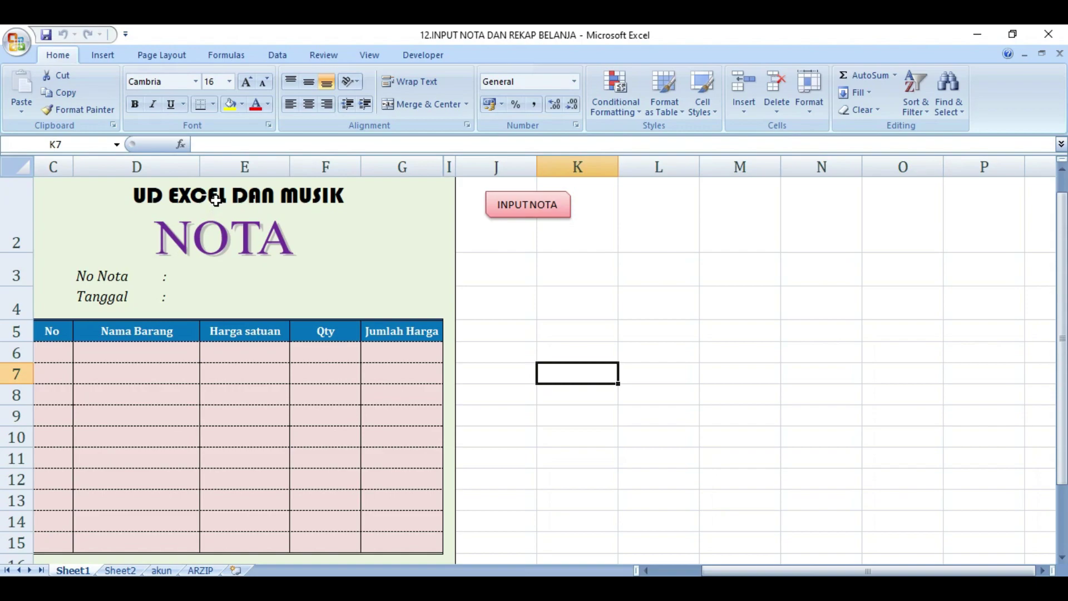
{"action": "left_click", "coordinate": [197, 196]}
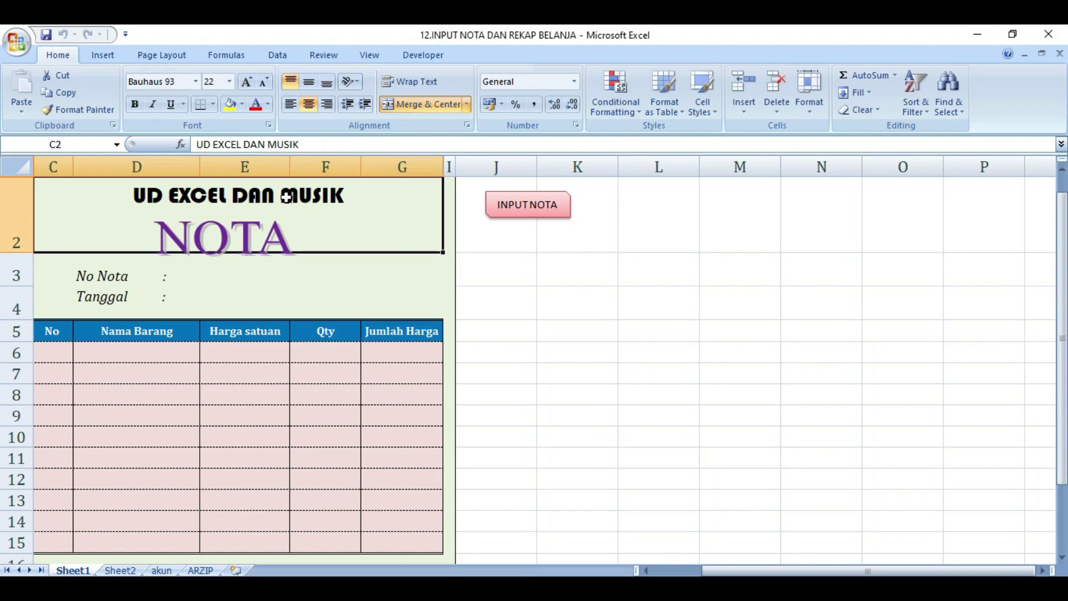
{"action": "left_click", "coordinate": [236, 270]}
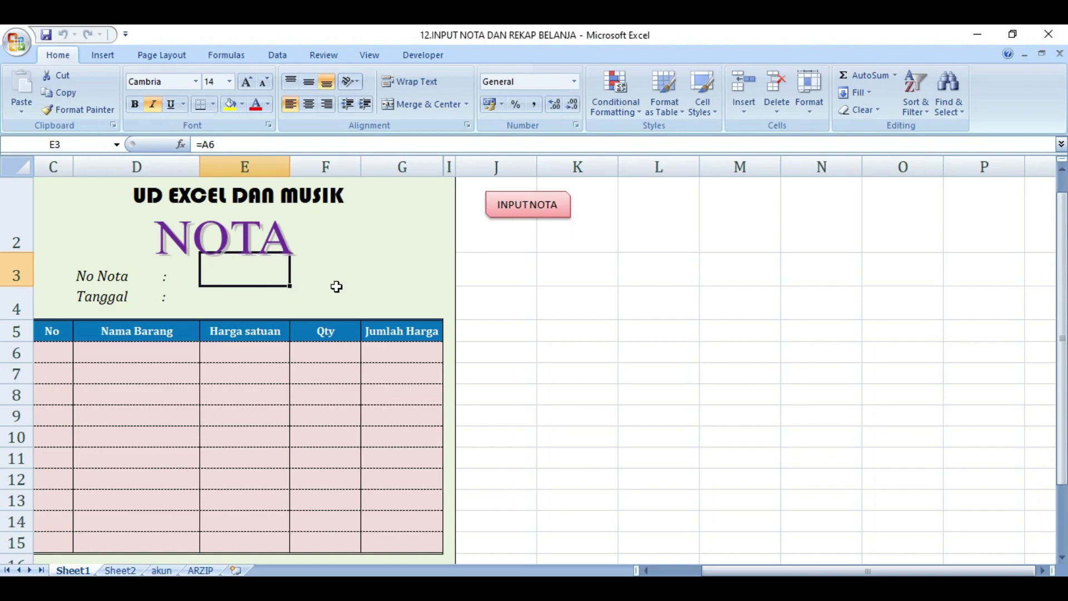
{"action": "left_click", "coordinate": [526, 211]}
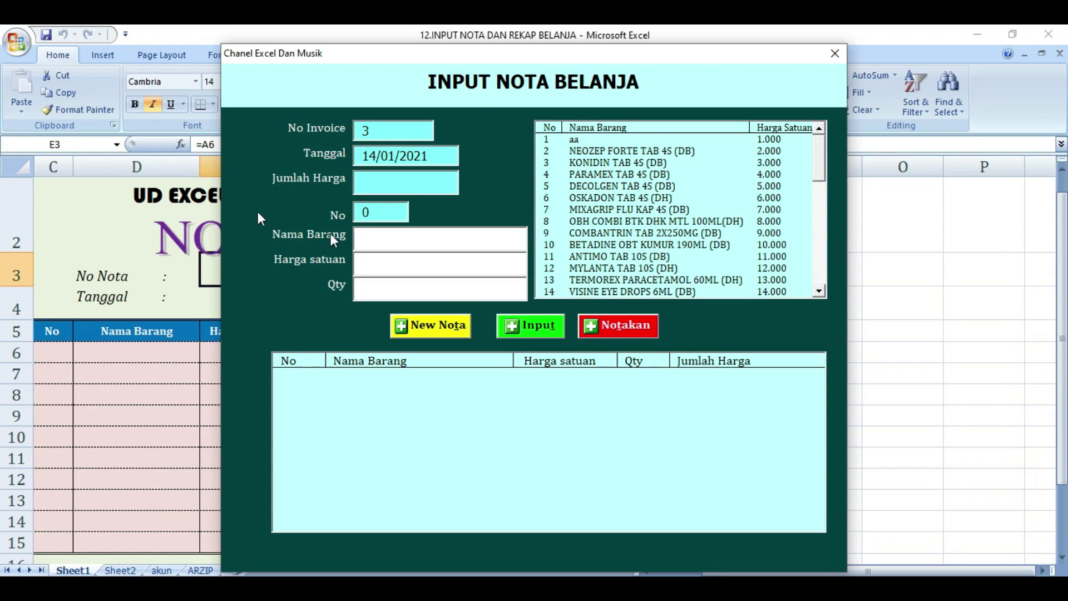
{"action": "left_click", "coordinate": [834, 54]}
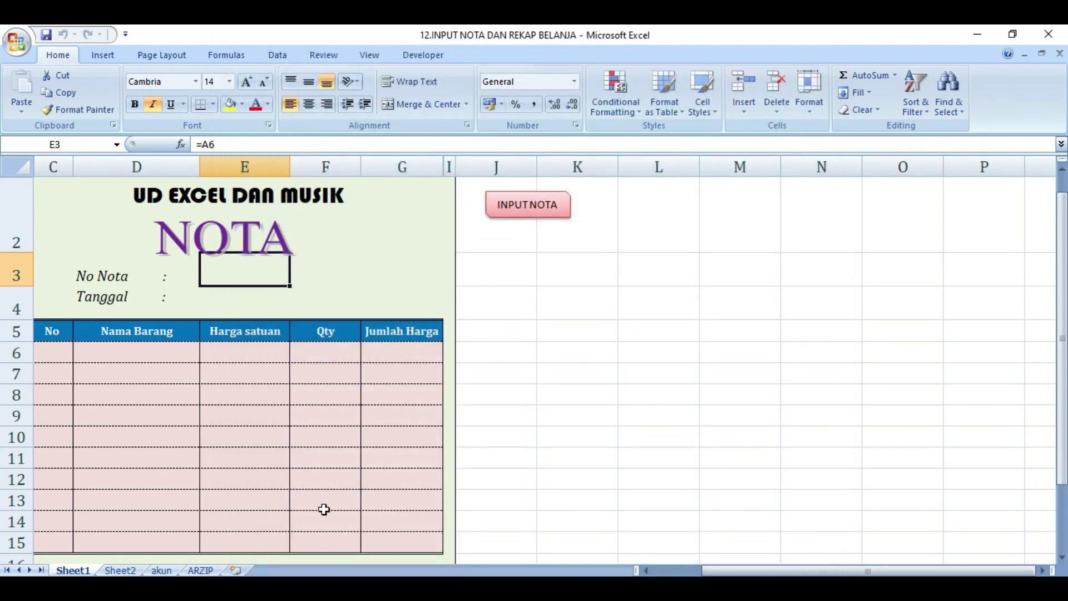
View the NOTA sheet's Worksheet_SelectionChange macro in VBA, then go back to the Excel workbook.
{"action": "right_click", "coordinate": [69, 571]}
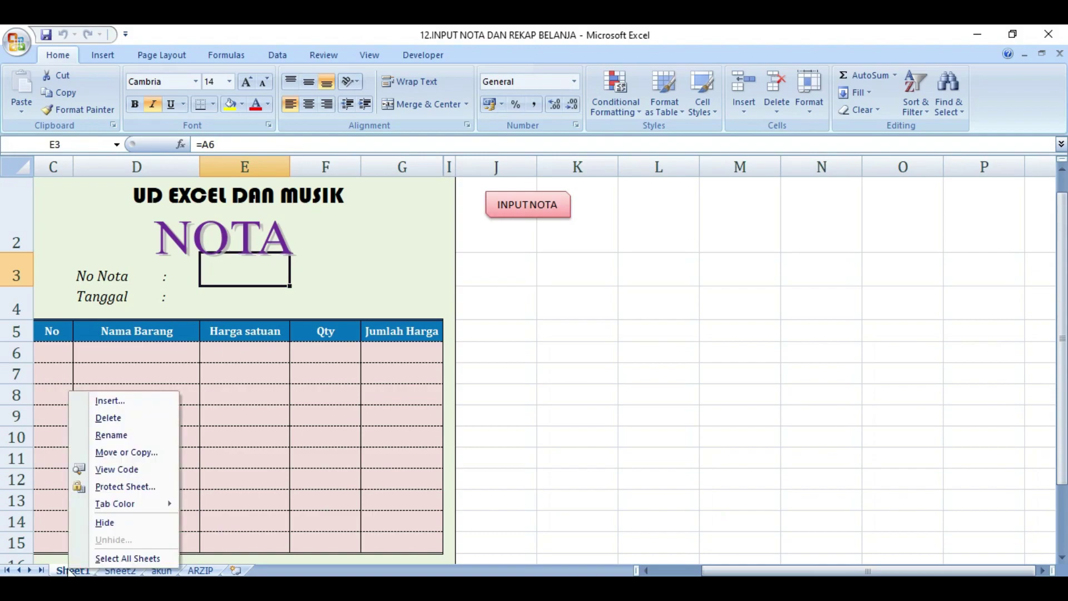
{"action": "left_click", "coordinate": [138, 471]}
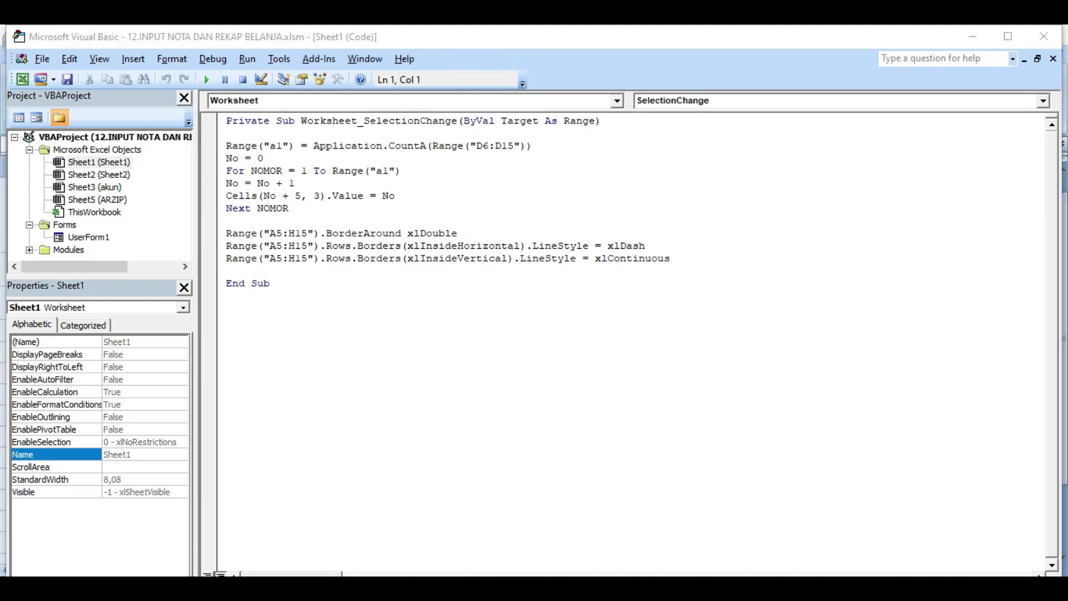
{"action": "left_click", "coordinate": [495, 564]}
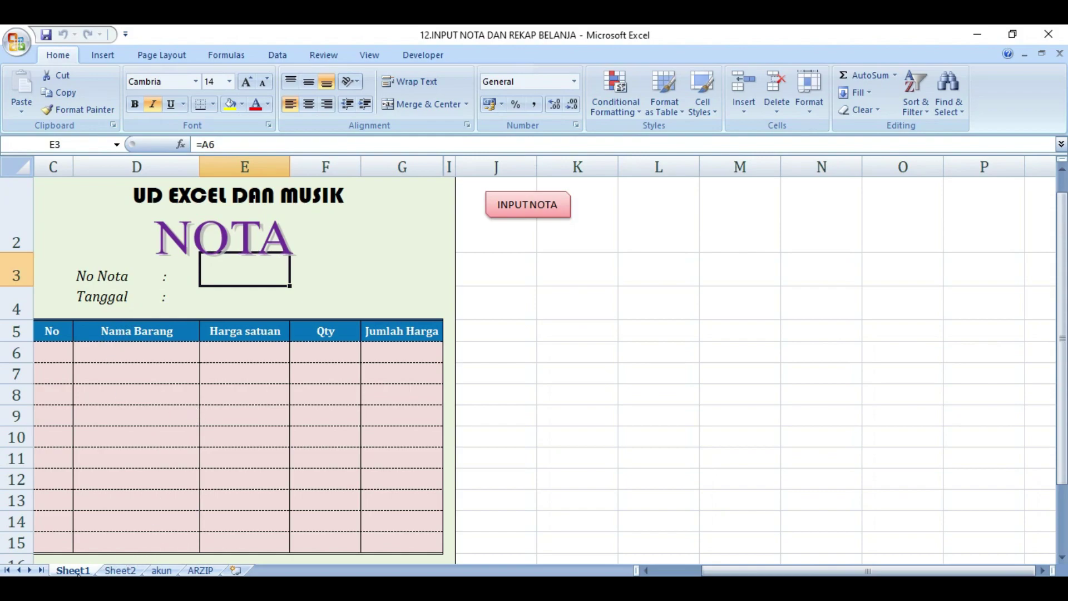
Bring the VBA editor forward and open UserForm1's INPUT NOTA BELANJA design, scrolling down its layout.
{"action": "left_click", "coordinate": [595, 548]}
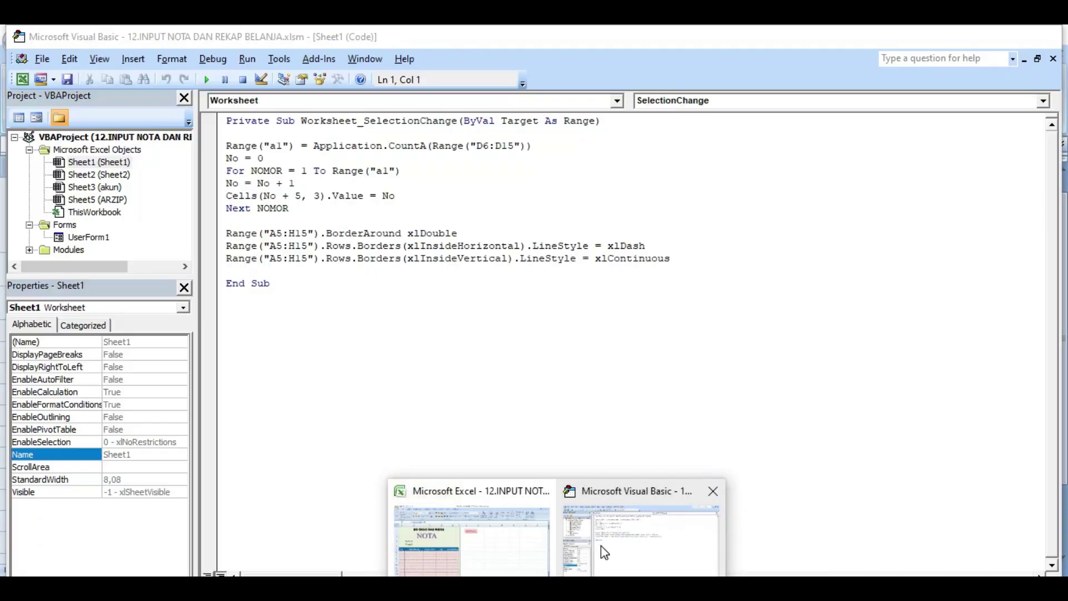
{"action": "double_click", "coordinate": [100, 239]}
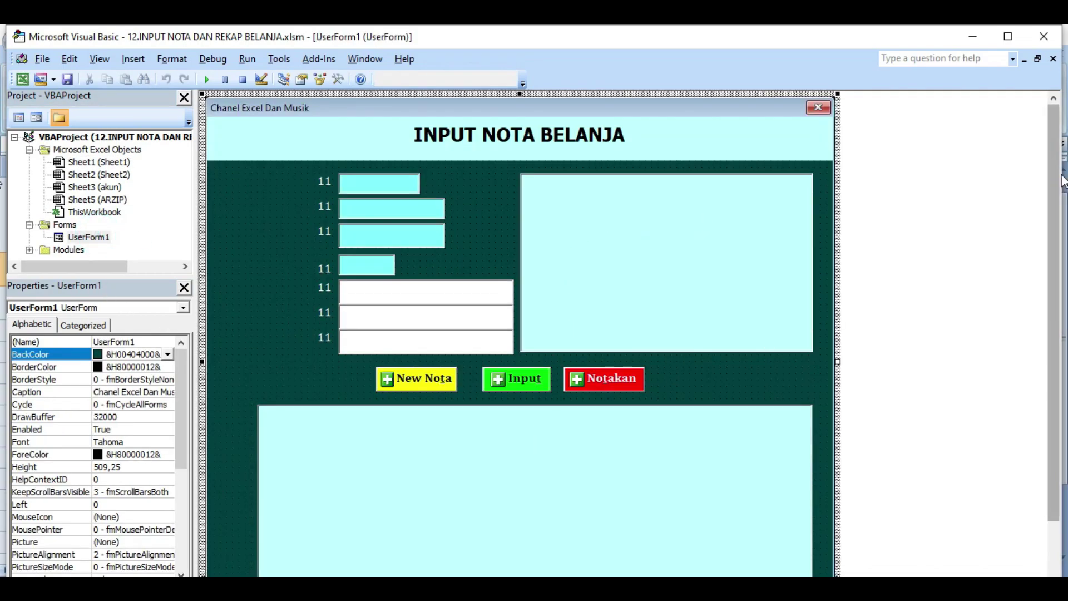
{"action": "left_click_drag", "start_coordinate": [1050, 178], "coordinate": [922, 326]}
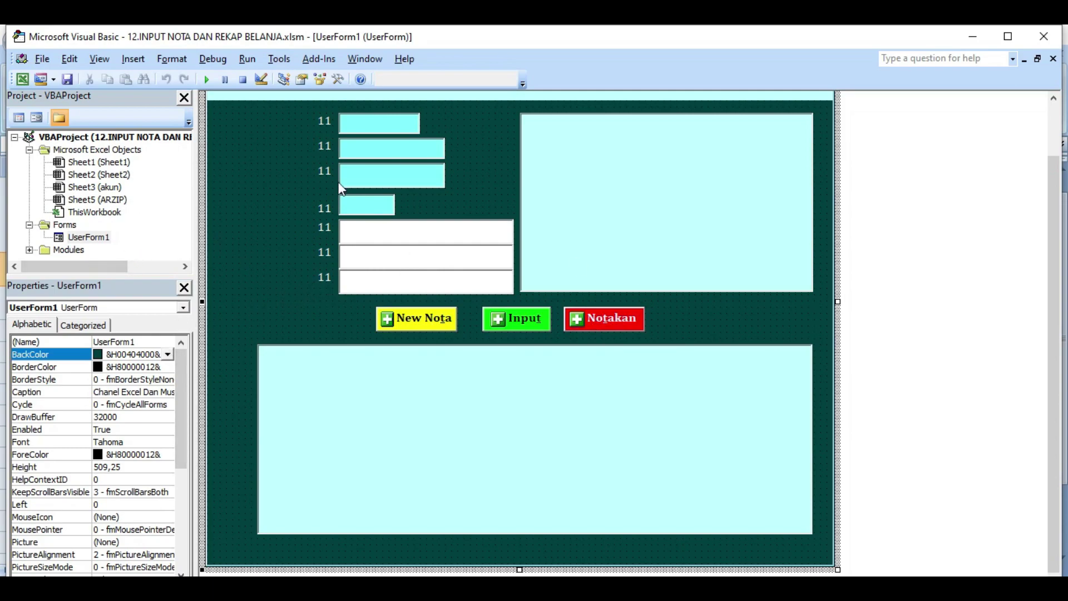
Expand the Modules folder and open Module1 to view the BUKA and Copy_keArzip macros.
{"action": "left_click", "coordinate": [29, 250]}
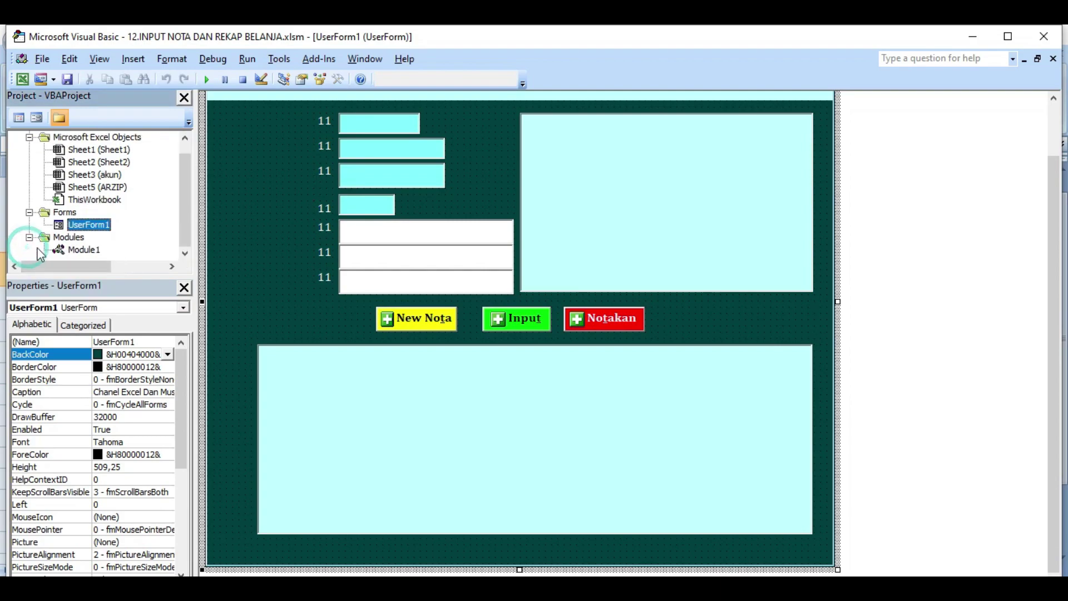
{"action": "left_click", "coordinate": [80, 251]}
{"action": "double_click", "coordinate": [79, 251]}
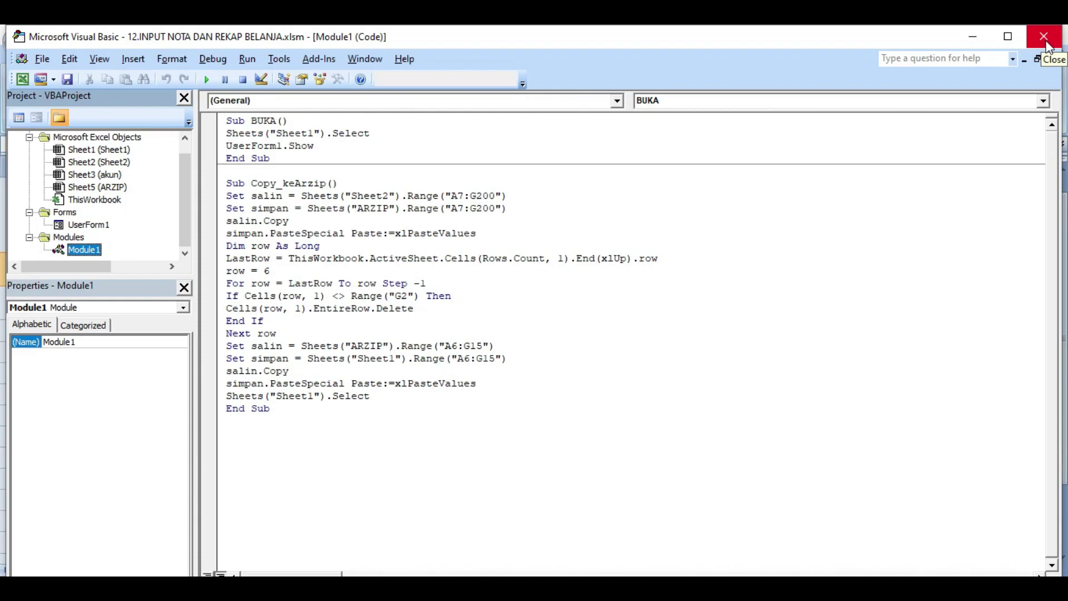
Close the VBA editor and return to Sheet1's blank NOTA beside the INPUT NOTA button.
{"action": "left_click", "coordinate": [1046, 43]}
{"action": "left_click", "coordinate": [624, 291]}
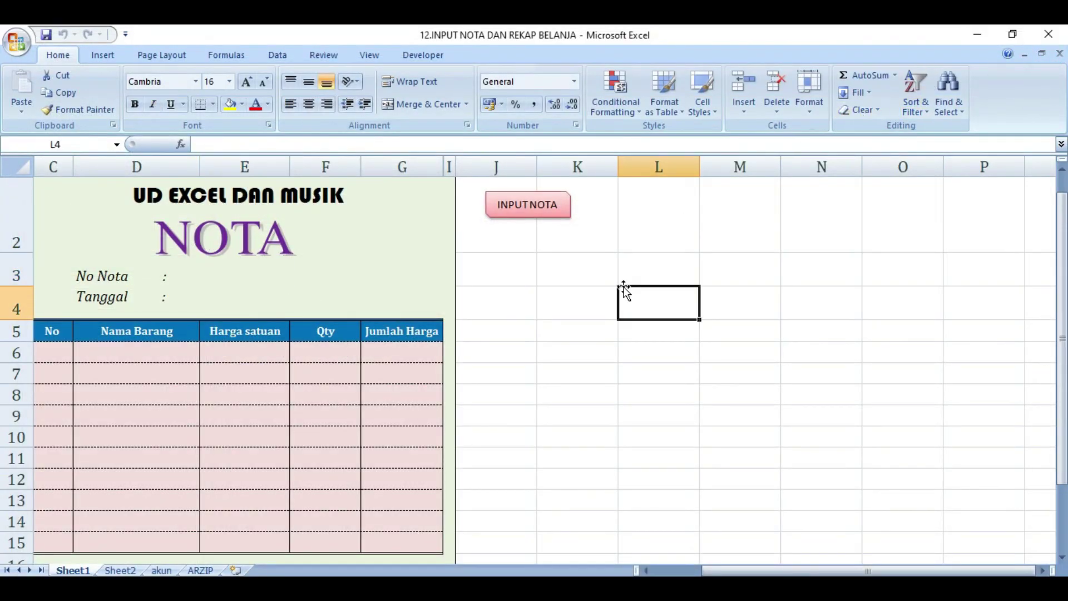